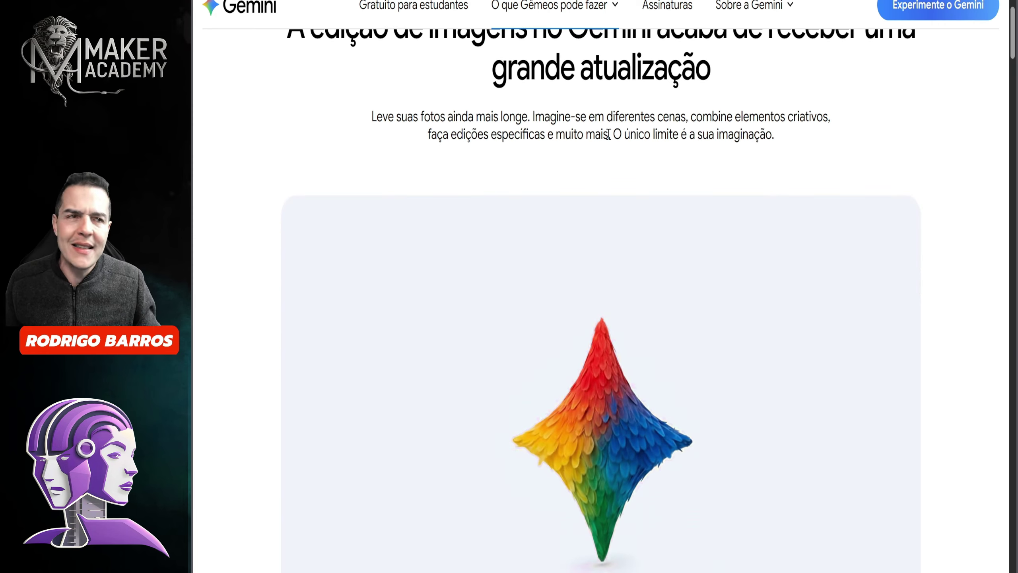
Step: Look through the Gemini image-editing overview page, including the photo-combining and Imagen 4 typography examples
scroll(608, 133, down, 4)
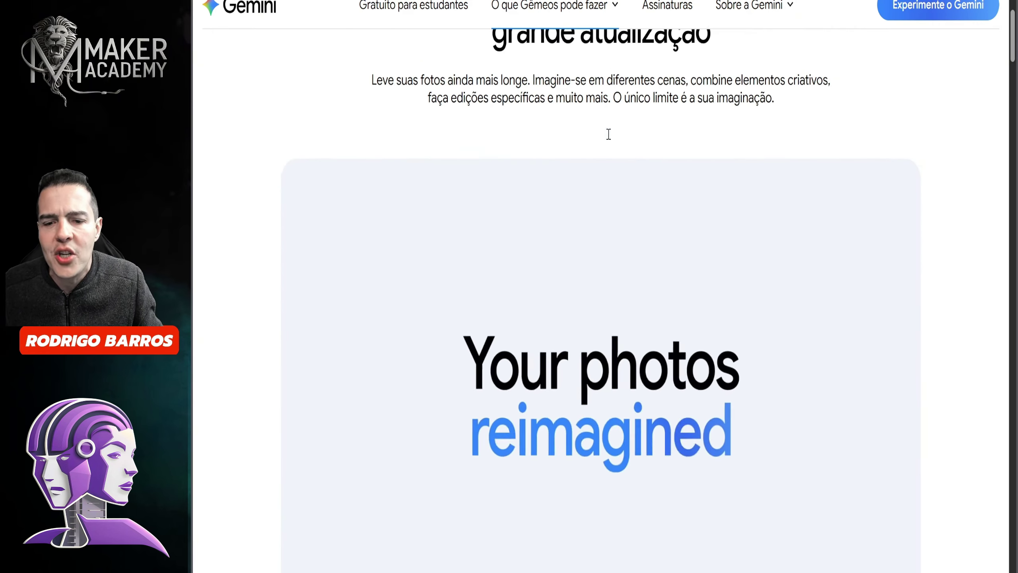
scroll(567, 242, up, 2)
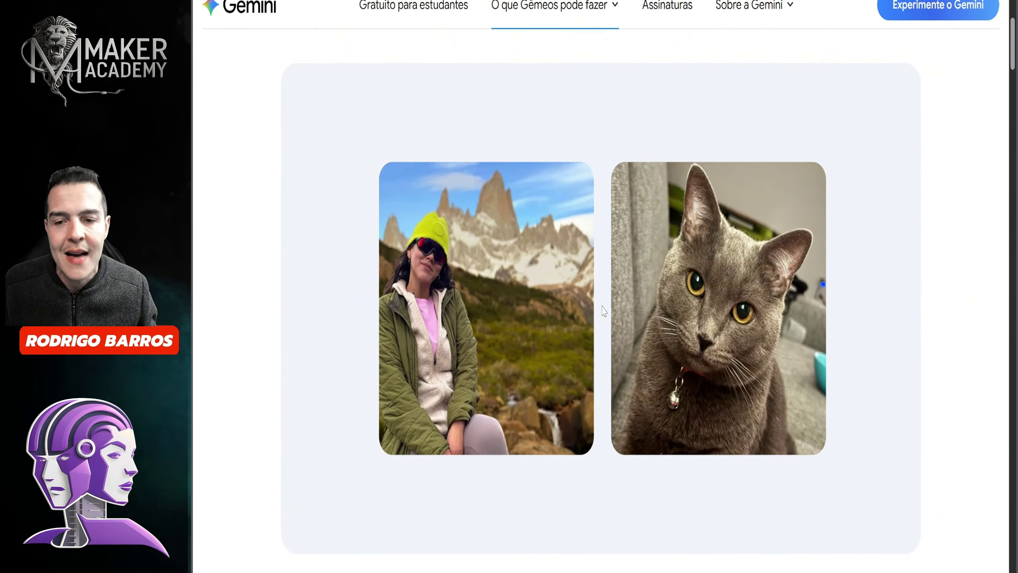
scroll(604, 311, down, 10)
scroll(604, 311, down, 5)
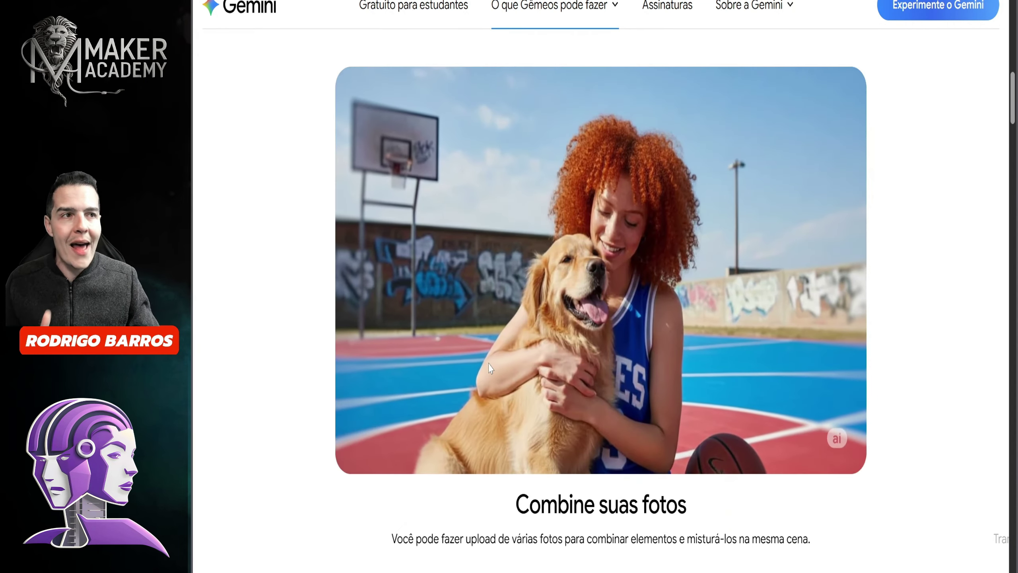
scroll(488, 365, down, 10)
scroll(490, 368, down, 5)
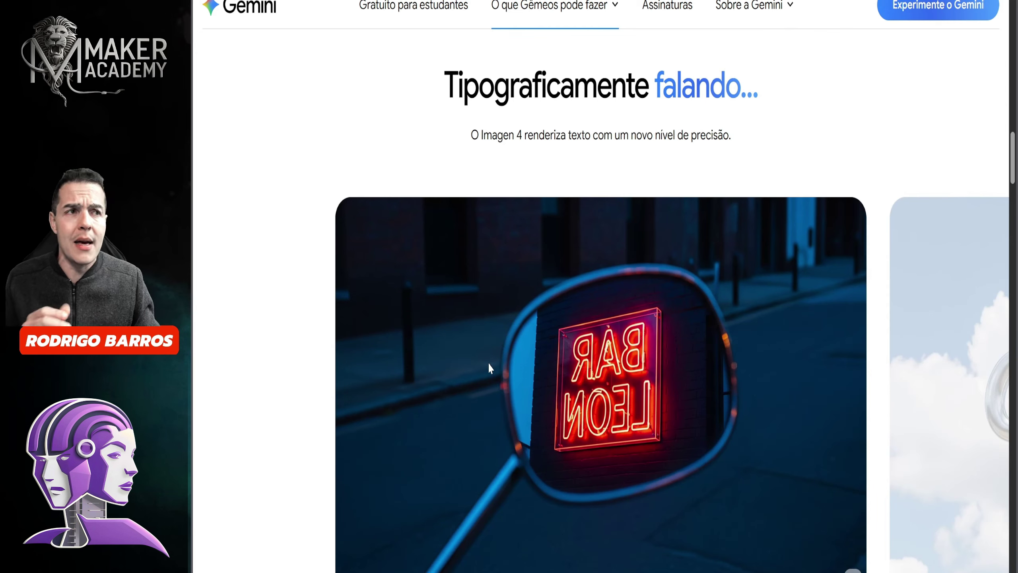
scroll(489, 368, down, 2)
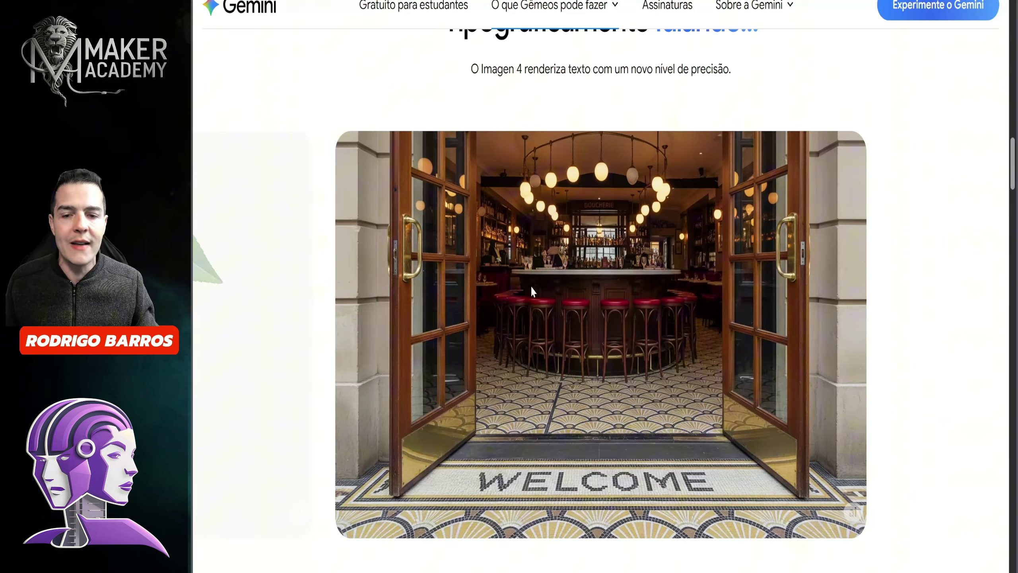
scroll(530, 285, down, 10)
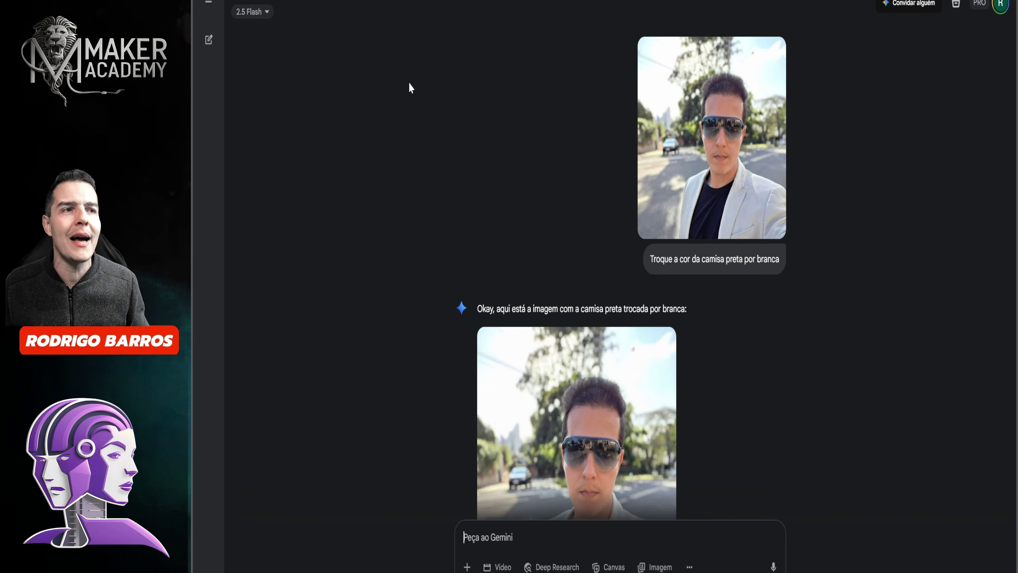
Step: Compare the original street portrait with the edit requested by "Troque a cor da camisa preta por branca", viewing both images enlarged
click(719, 153)
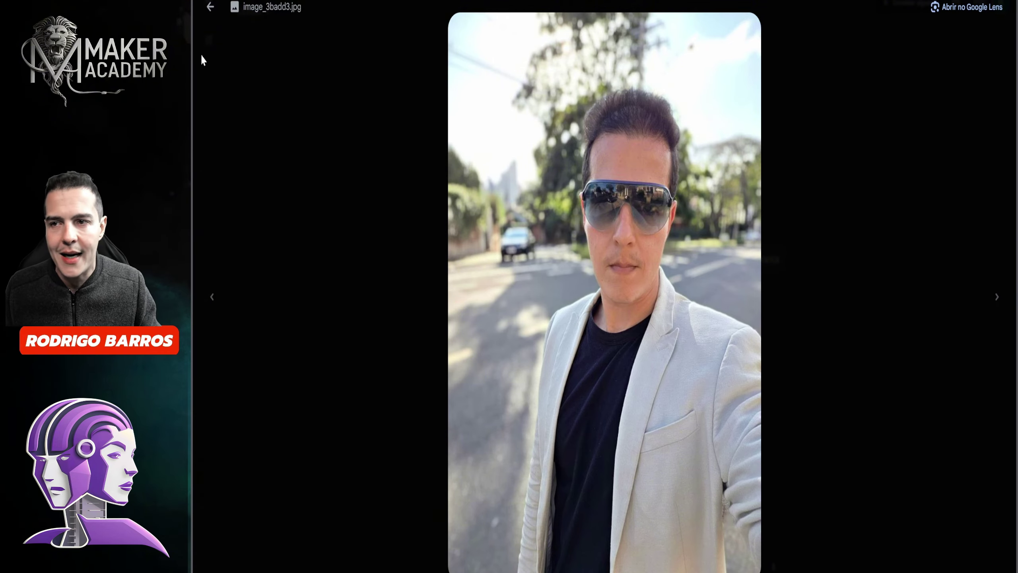
click(210, 7)
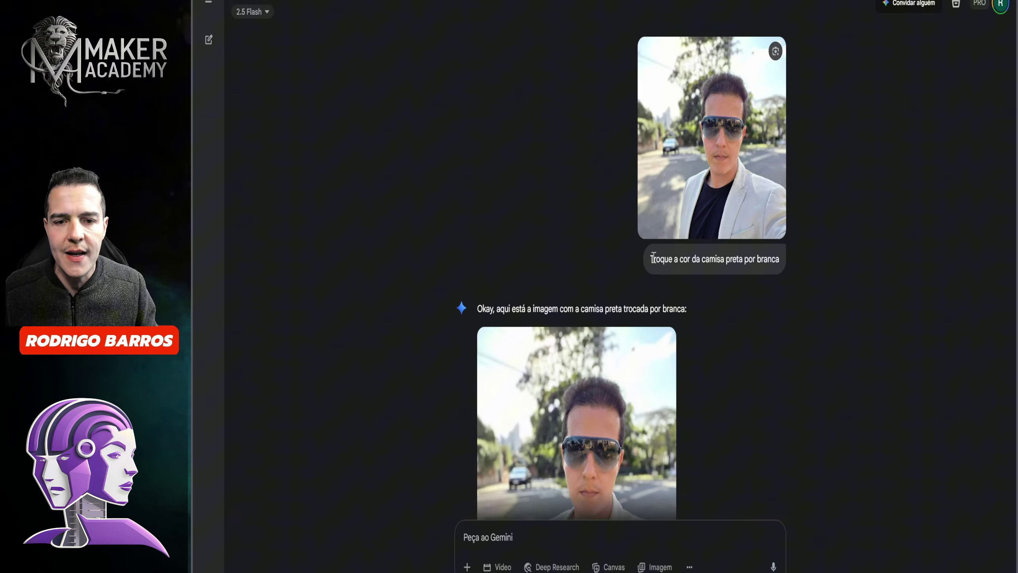
drag(650, 258, 782, 257)
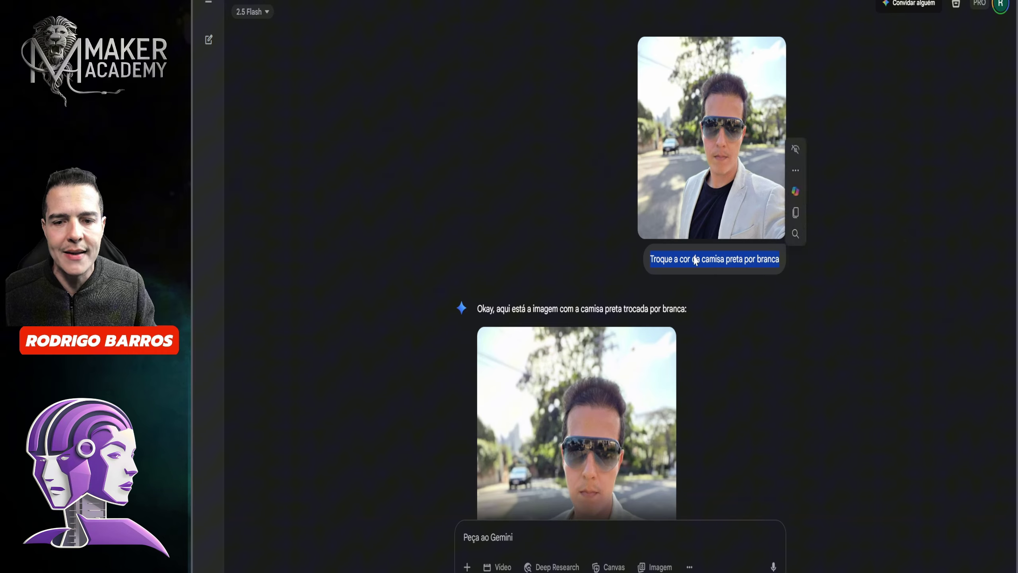
scroll(526, 244, down, 5)
click(526, 243)
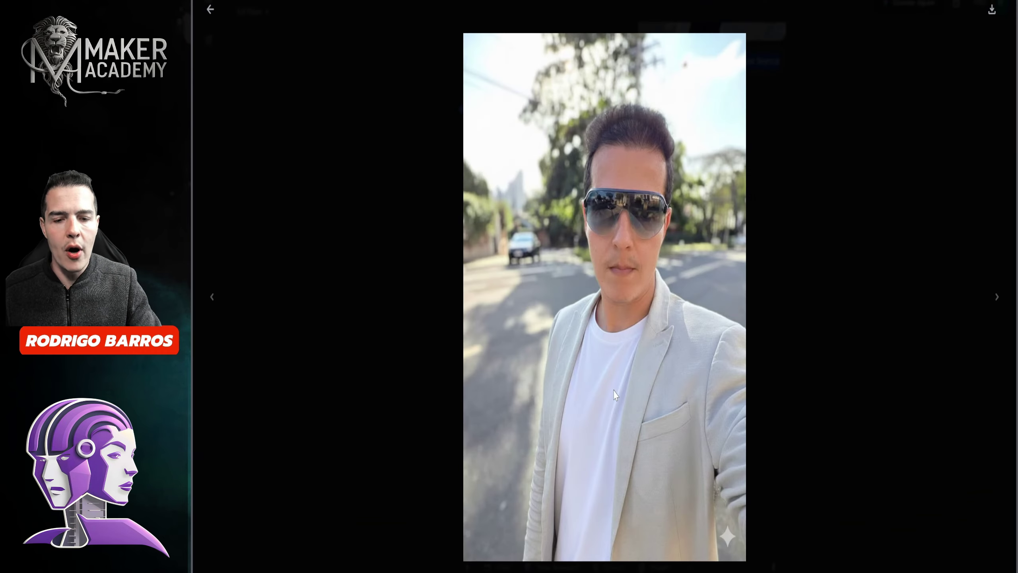
click(211, 16)
scroll(705, 217, up, 5)
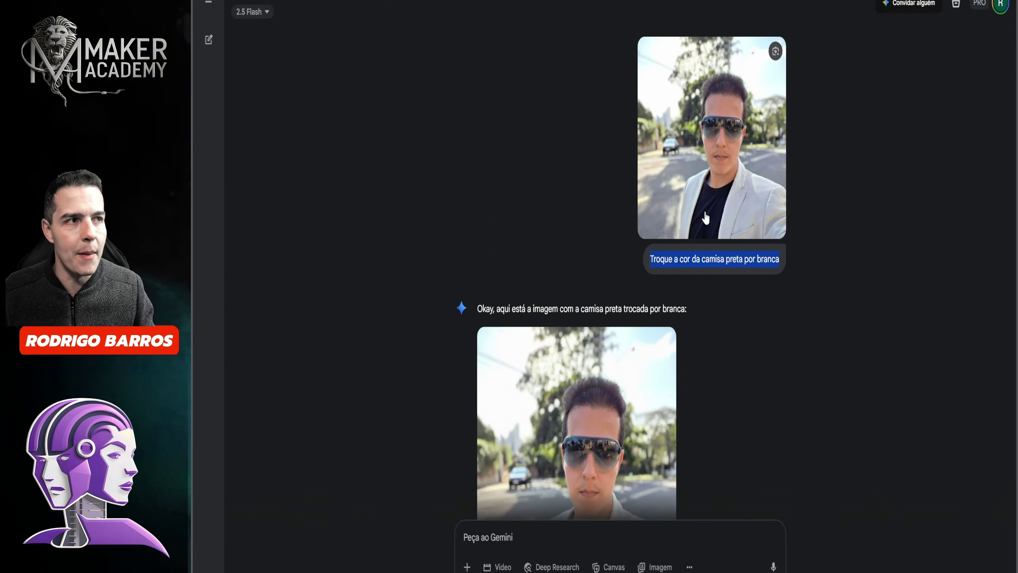
scroll(666, 243, down, 5)
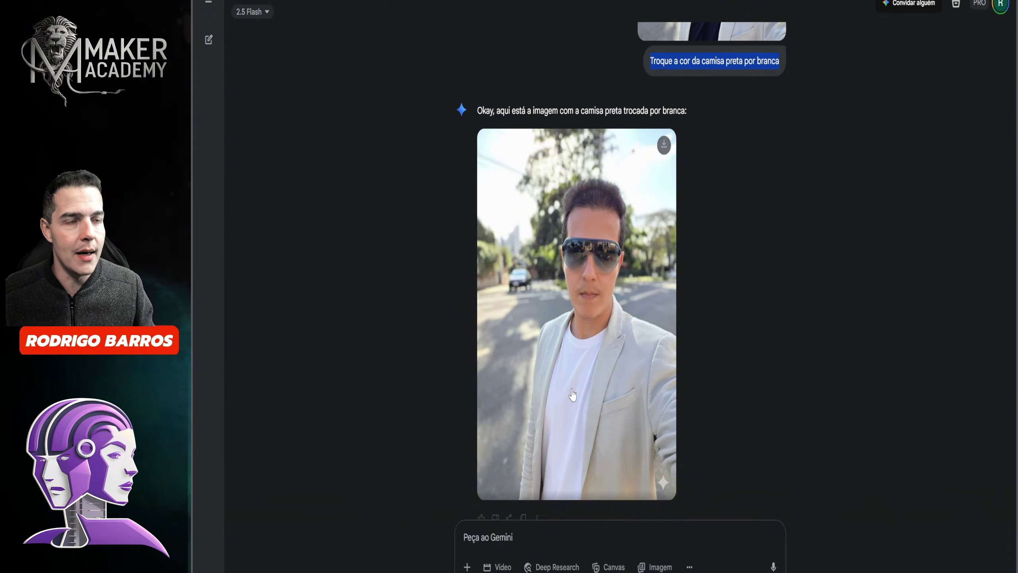
scroll(599, 250, up, 5)
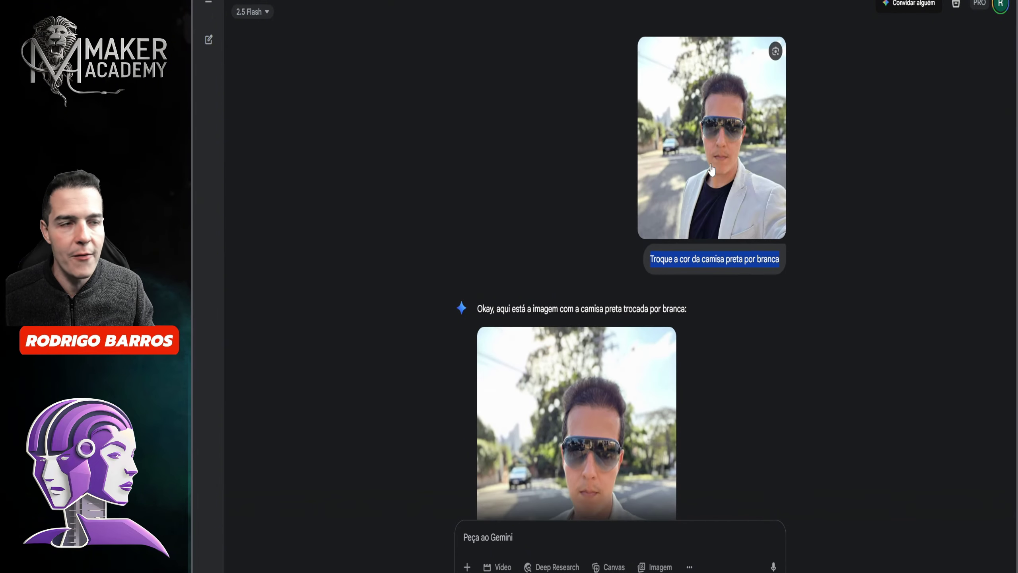
Step: Review the portrait's beach and Times Square background edits in the chat, viewing the Times Square image enlarged
scroll(699, 213, down, 7)
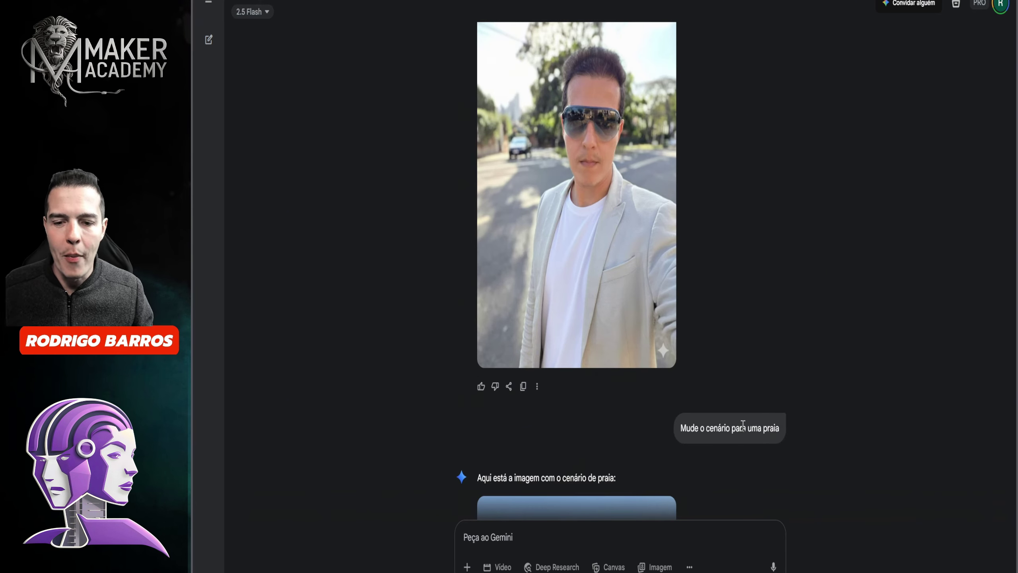
scroll(734, 425, down, 10)
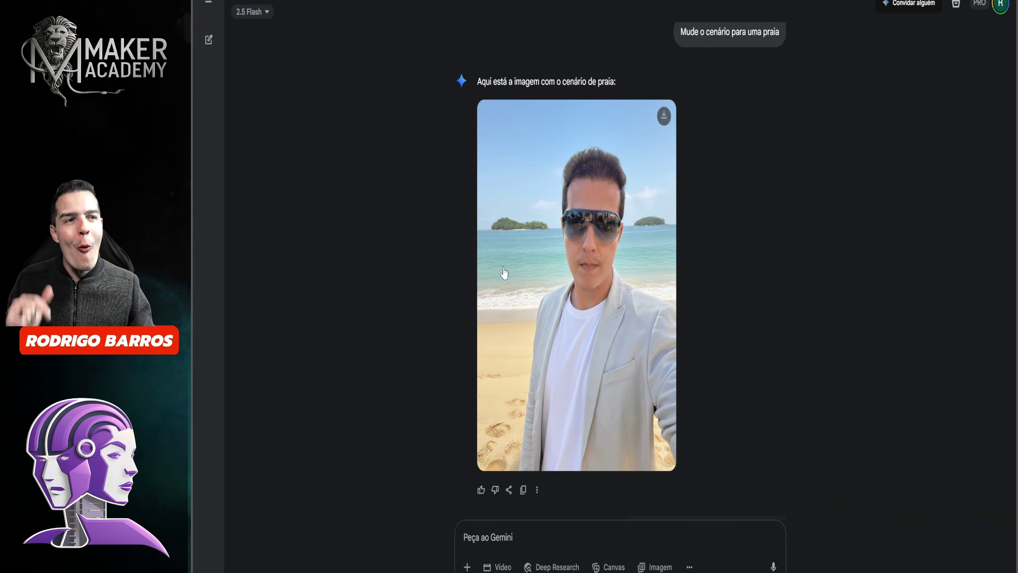
scroll(503, 272, down, 3)
scroll(503, 275, up, 2)
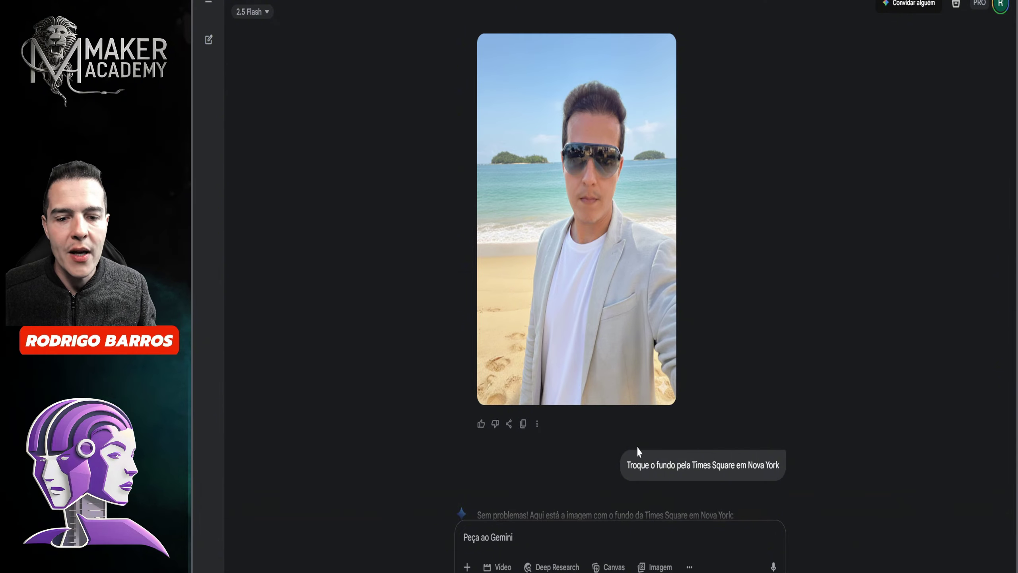
scroll(710, 475, down, 9)
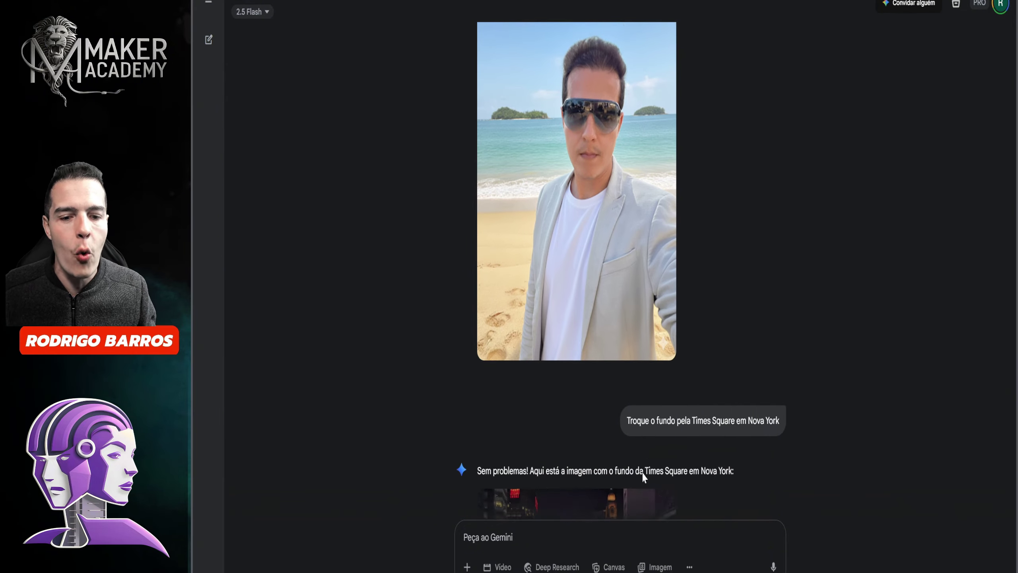
click(516, 329)
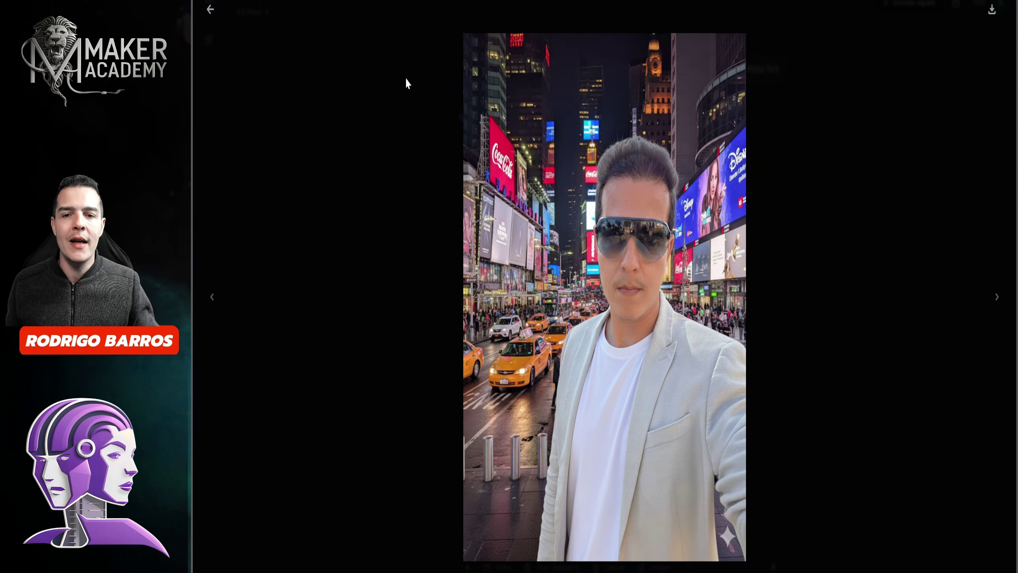
click(210, 9)
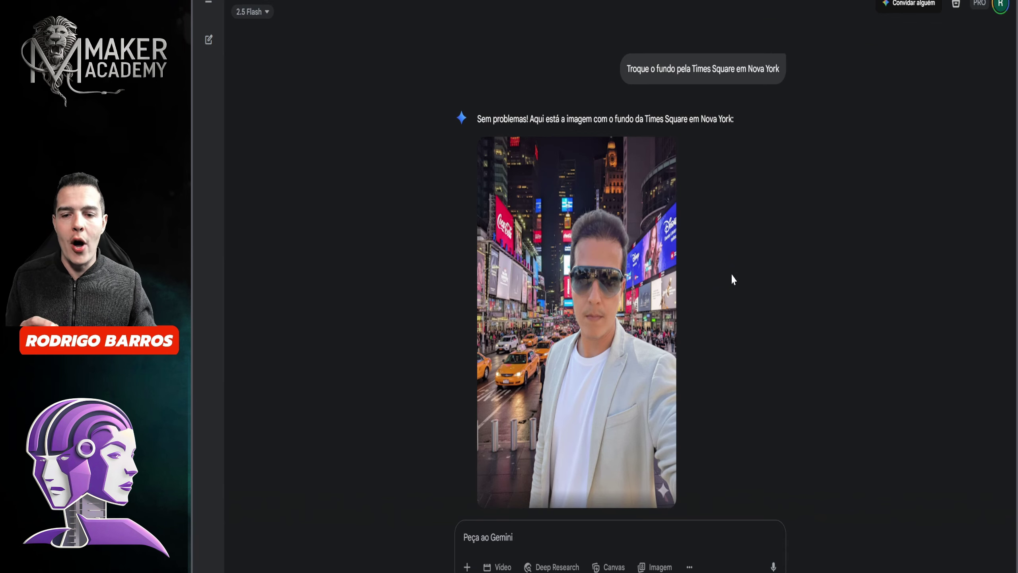
Step: Examine the edit requested by "Deixe apenas o fundo preto e branco" at enlarged size and close the image
scroll(732, 279, down, 3)
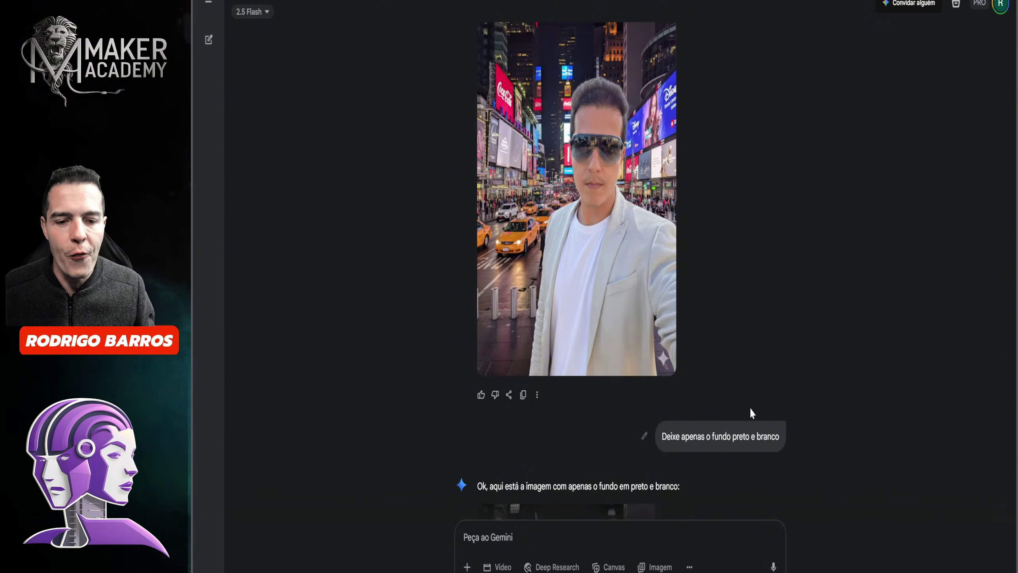
scroll(750, 412, down, 5)
click(625, 311)
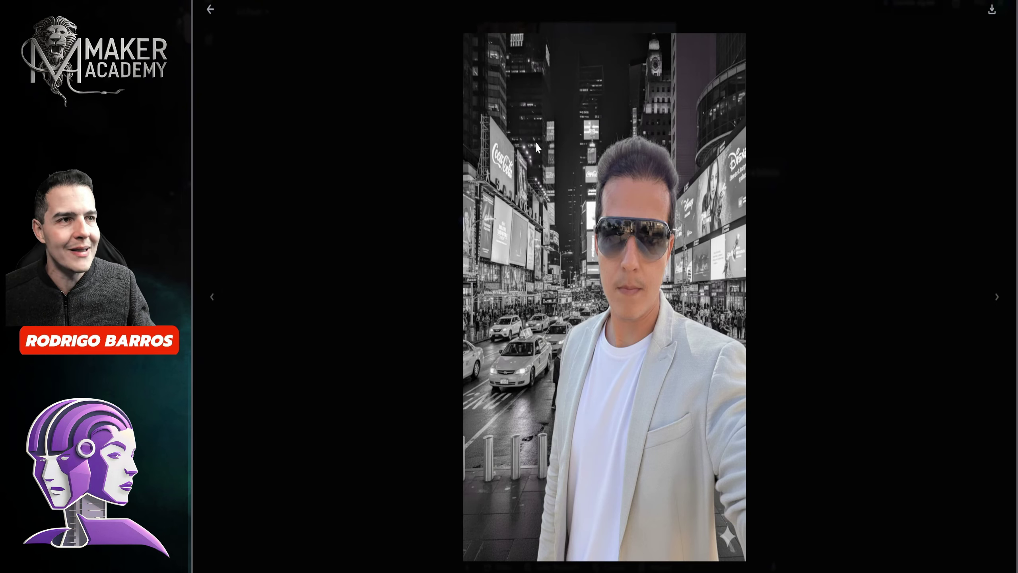
click(209, 9)
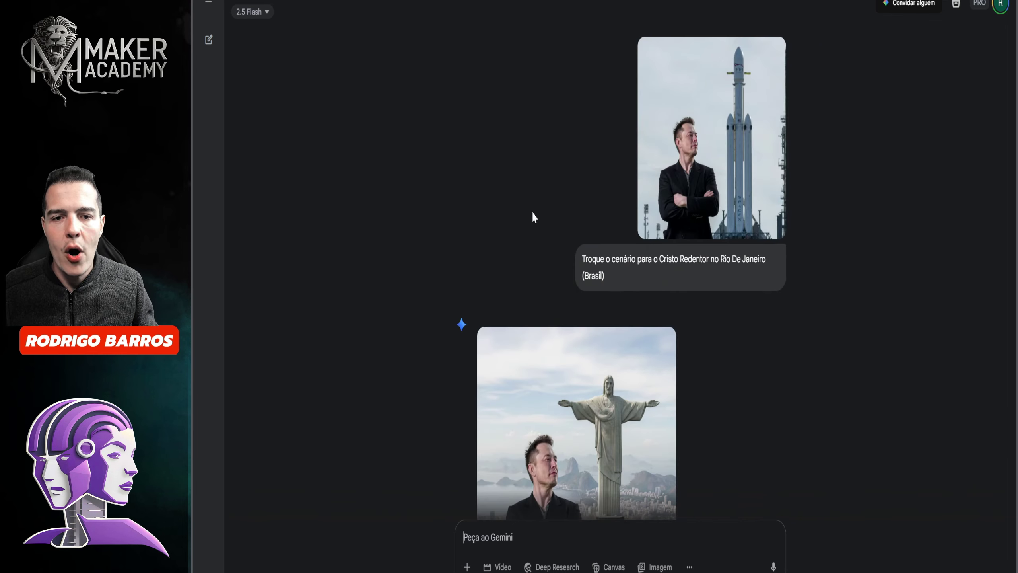
Step: Compare the original rocket photo with its Cristo Redentor scene edit, highlighting the scene-change prompt and viewing both images enlarged
click(702, 173)
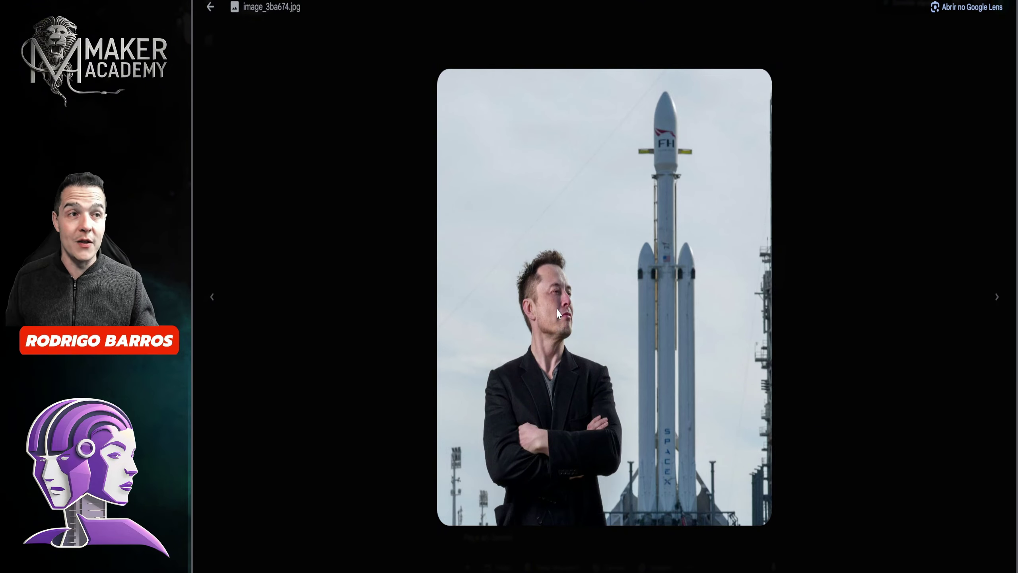
click(209, 7)
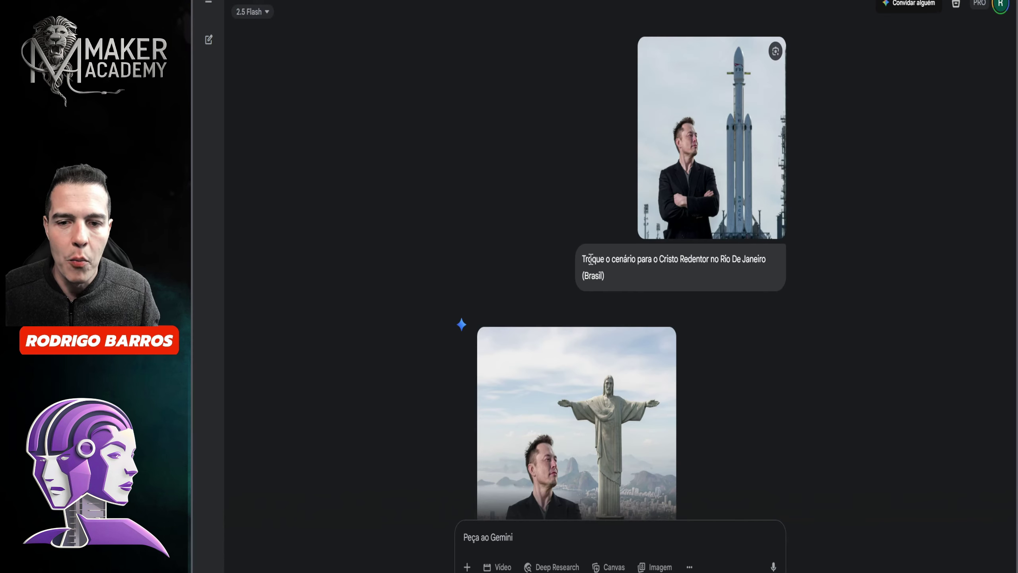
drag(583, 258, 664, 258)
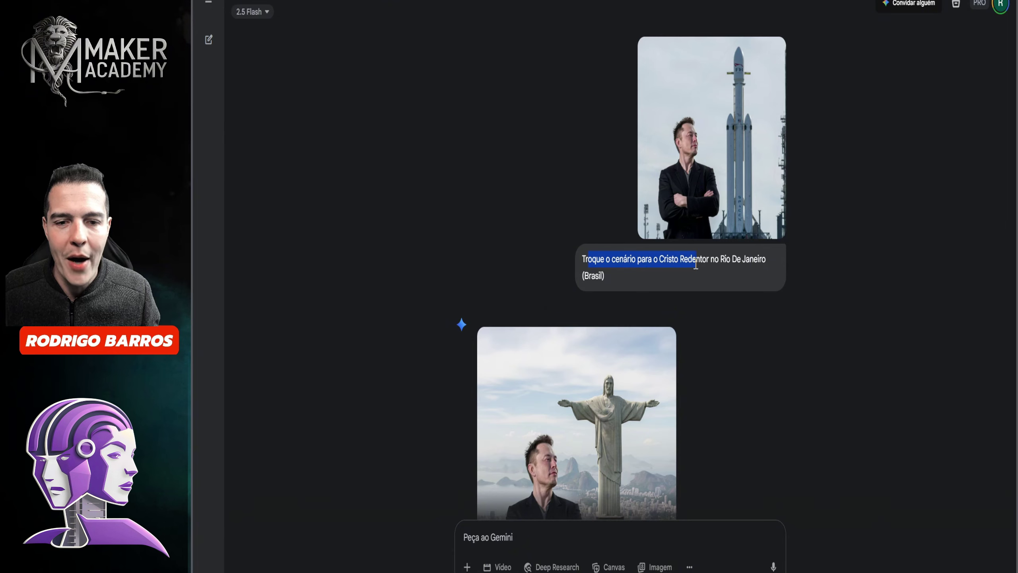
drag(696, 265, 757, 273)
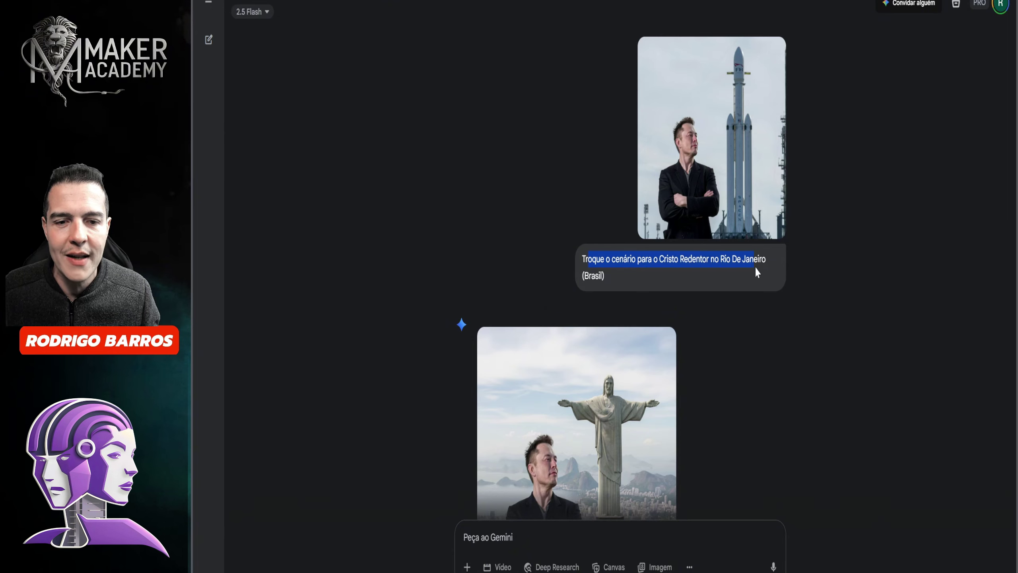
click(637, 381)
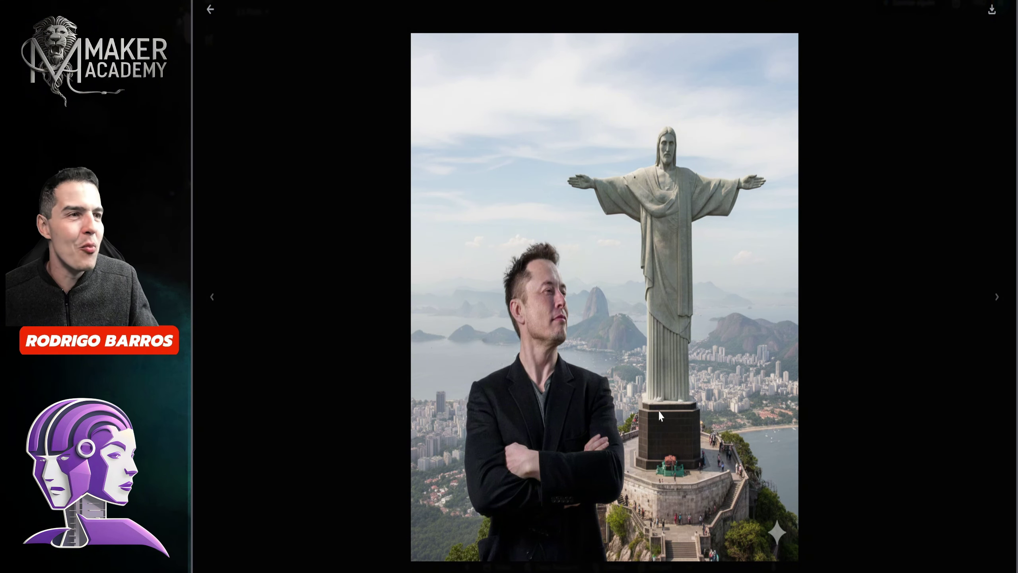
click(209, 9)
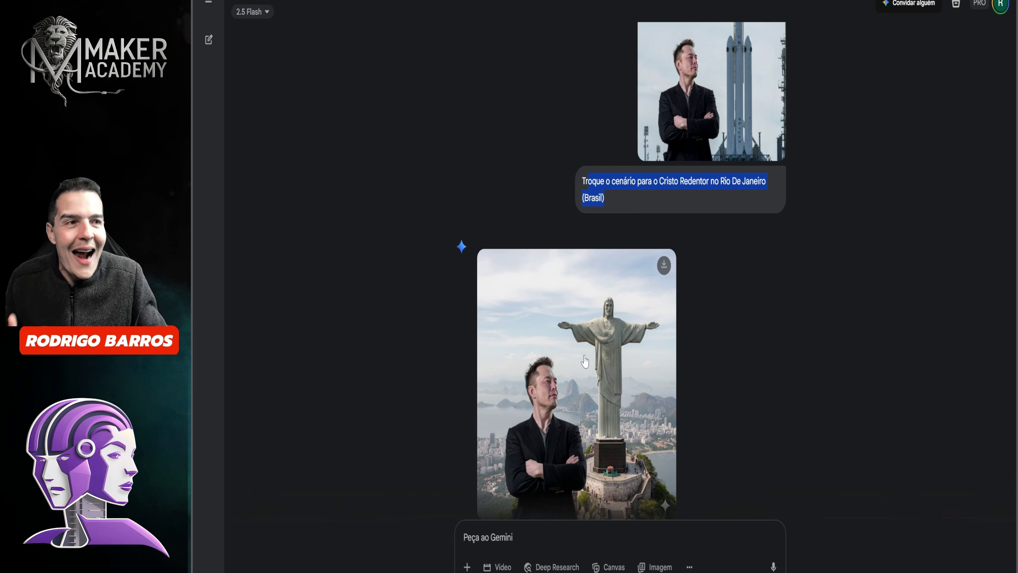
Step: Examine the sunglasses edit of the man in the black suit, highlighting its prompt and comparing the result with the previous image
scroll(584, 361, down, 5)
scroll(584, 361, down, 2)
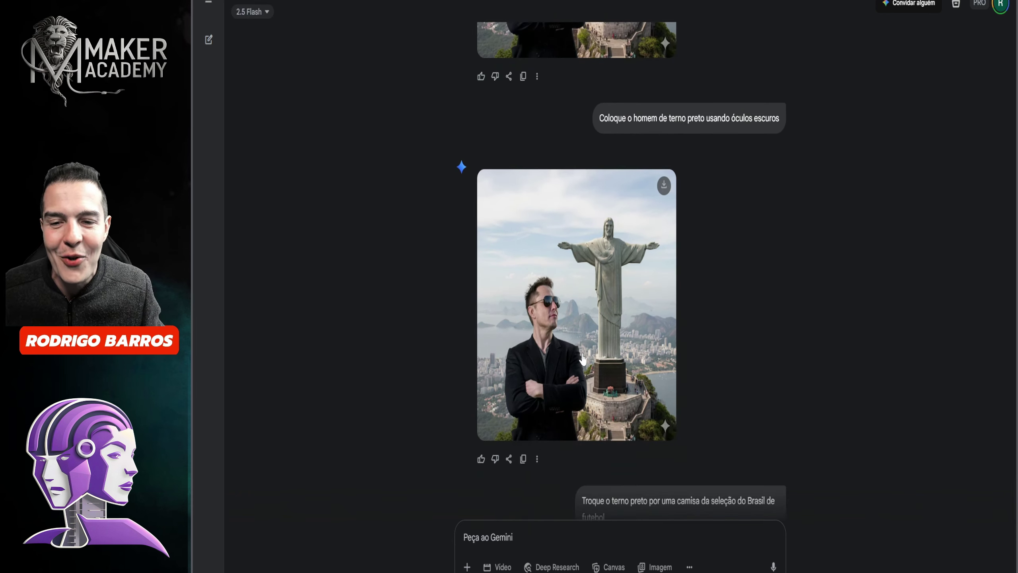
scroll(571, 296, up, 4)
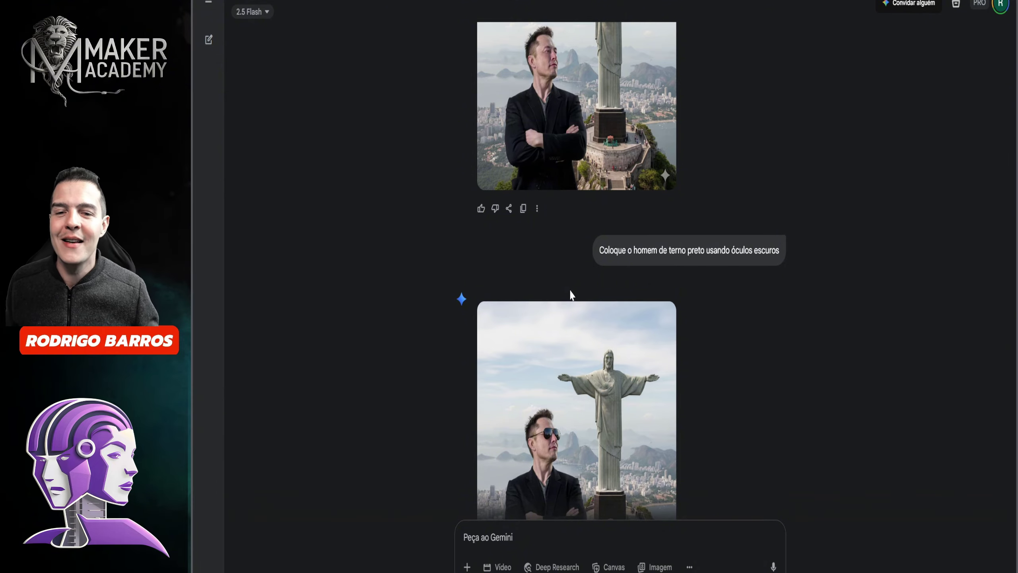
drag(603, 251, 741, 256)
scroll(746, 286, down, 3)
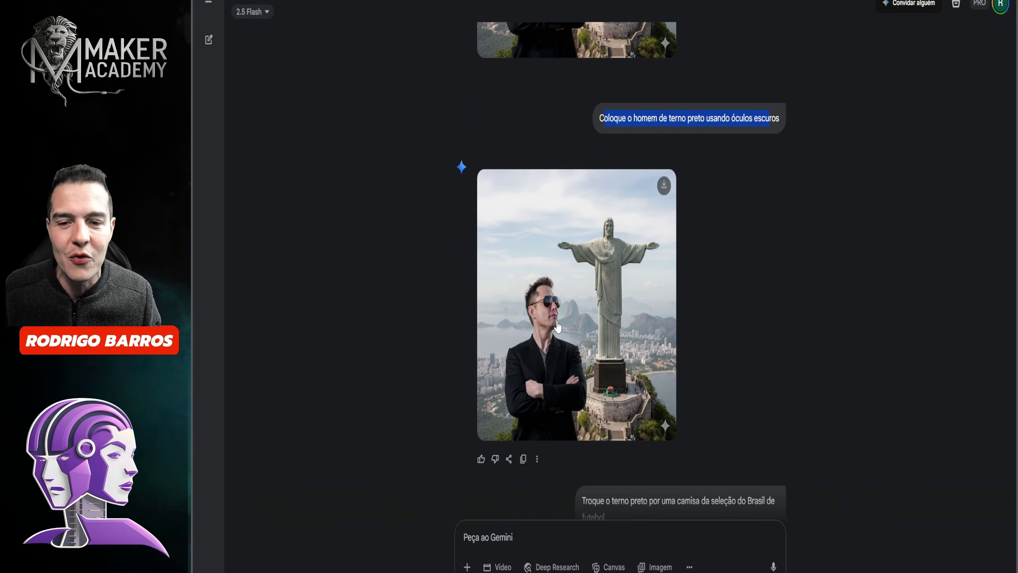
click(620, 314)
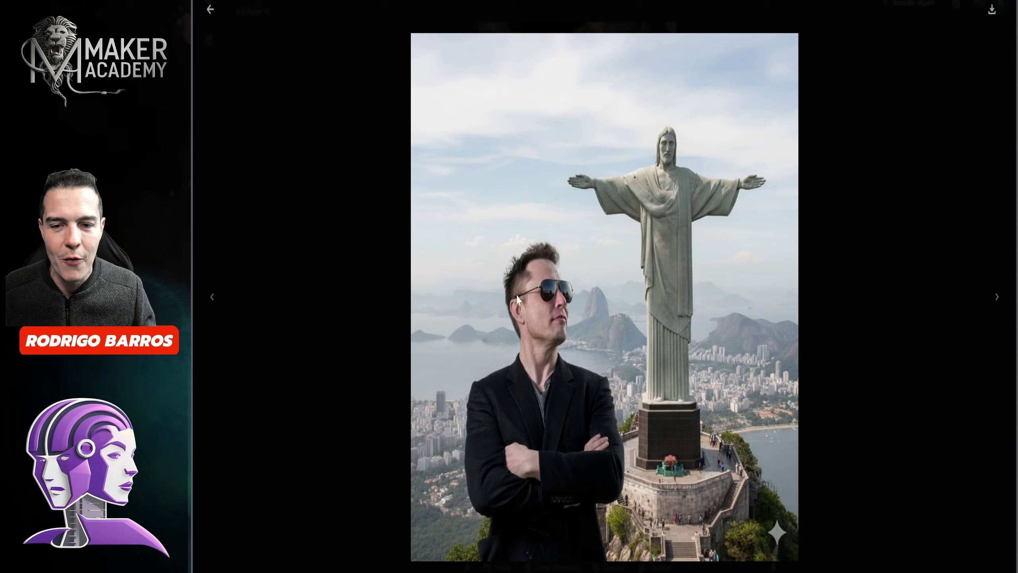
click(210, 9)
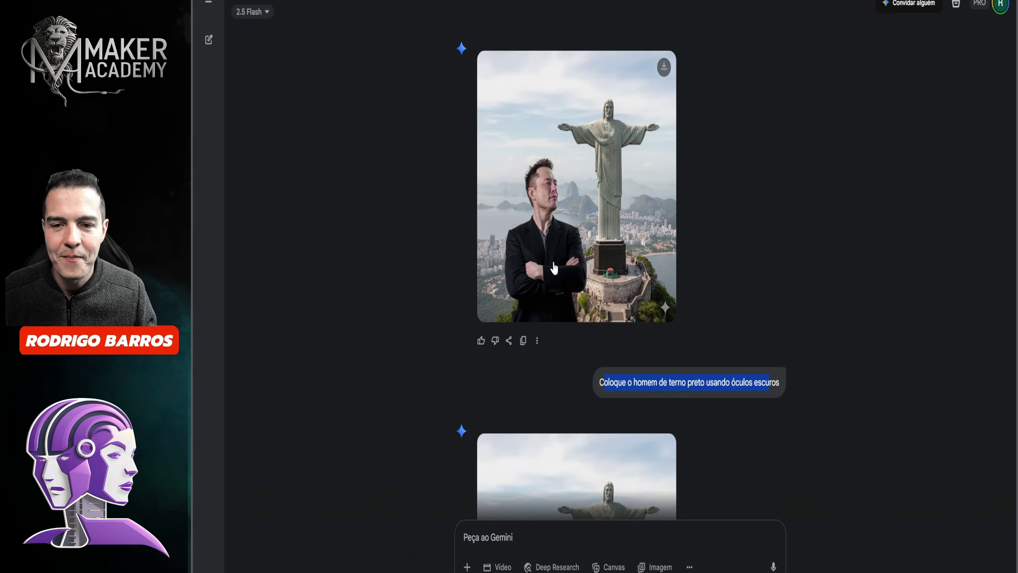
scroll(557, 281, down, 5)
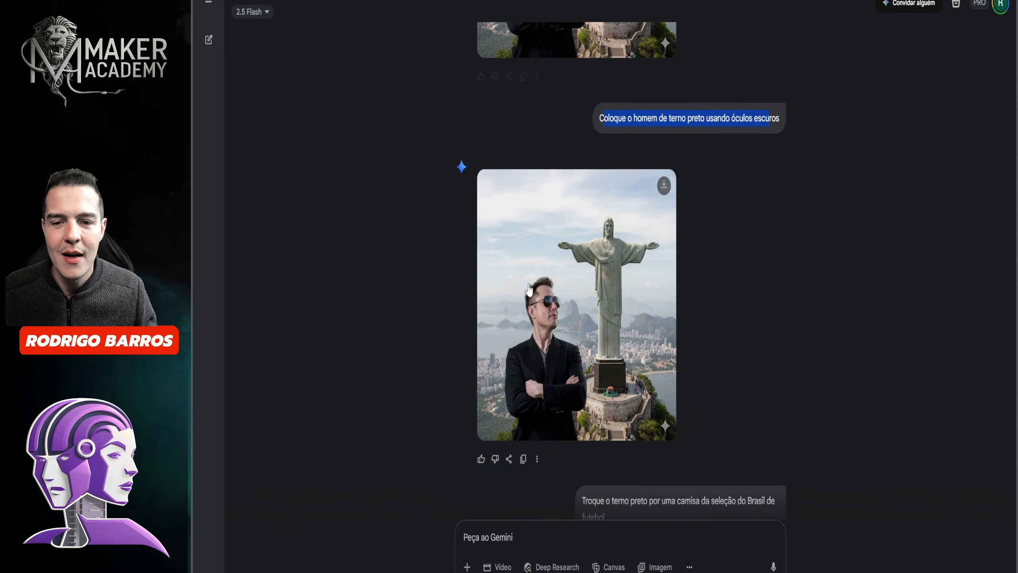
scroll(569, 317, down, 2)
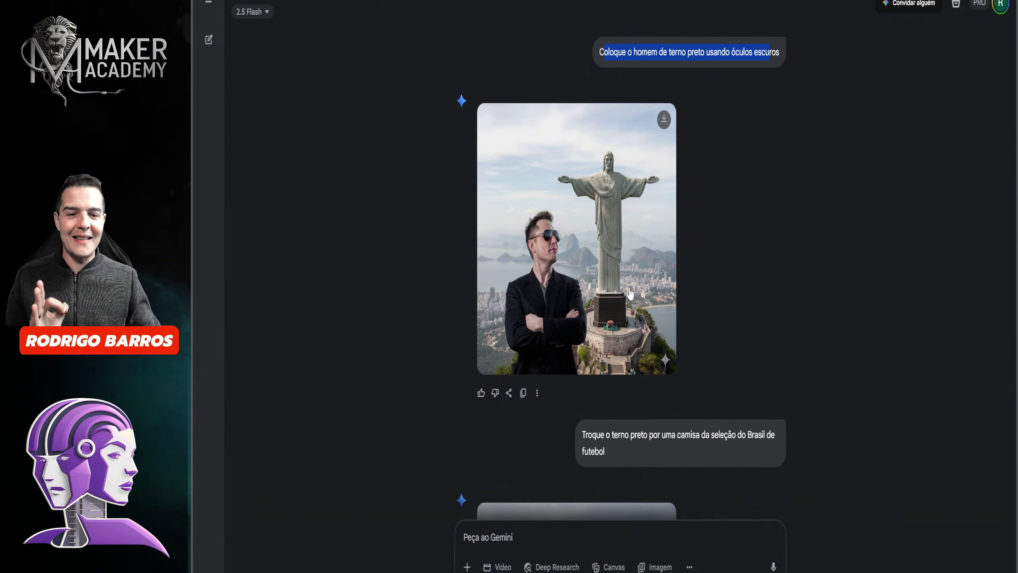
Step: Examine the edit replacing the black suit with a Brazil football shirt at enlarged size, close it and look back through the chat
click(629, 292)
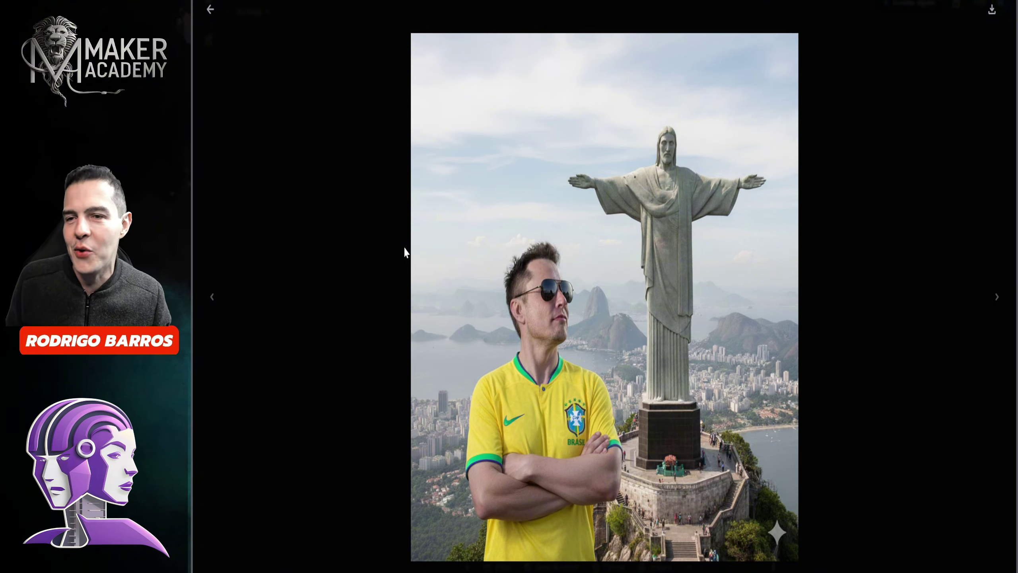
click(210, 10)
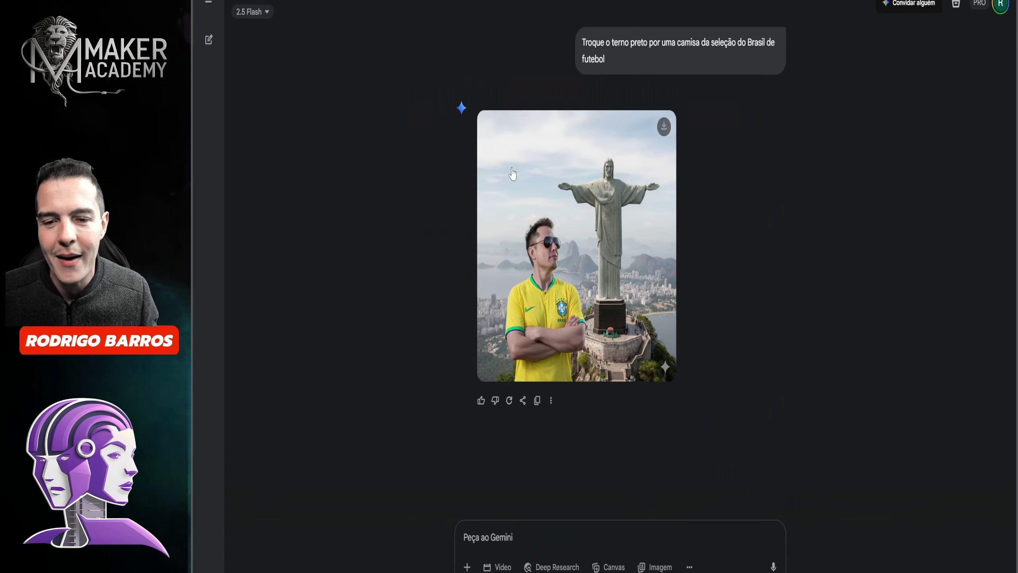
scroll(568, 244, up, 6)
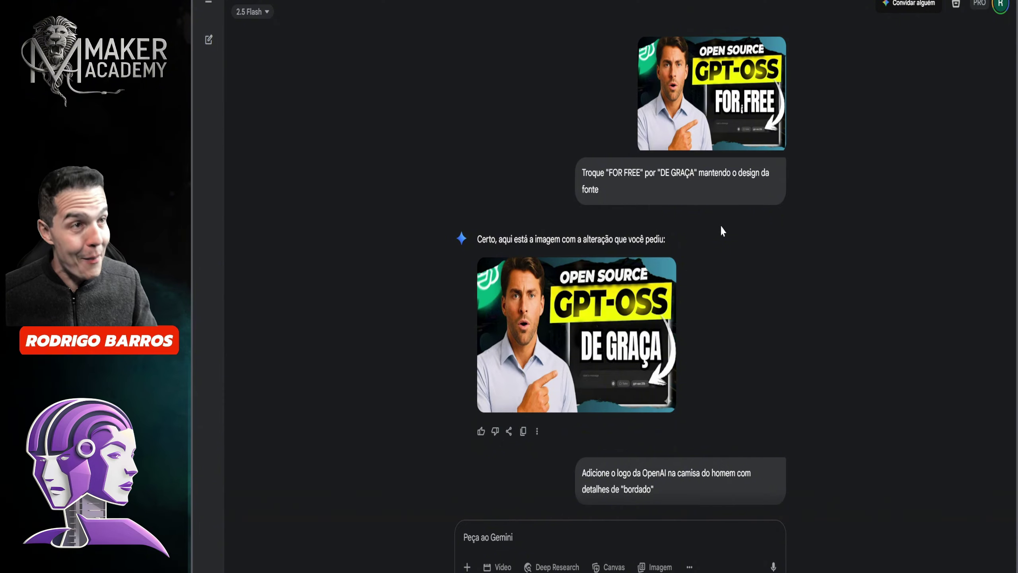
Step: Examine the original GPT-OSS thumbnail at enlarged size and highlight "FOR FREE" and "DE GRAÇA" in its text-replacement prompt
click(732, 112)
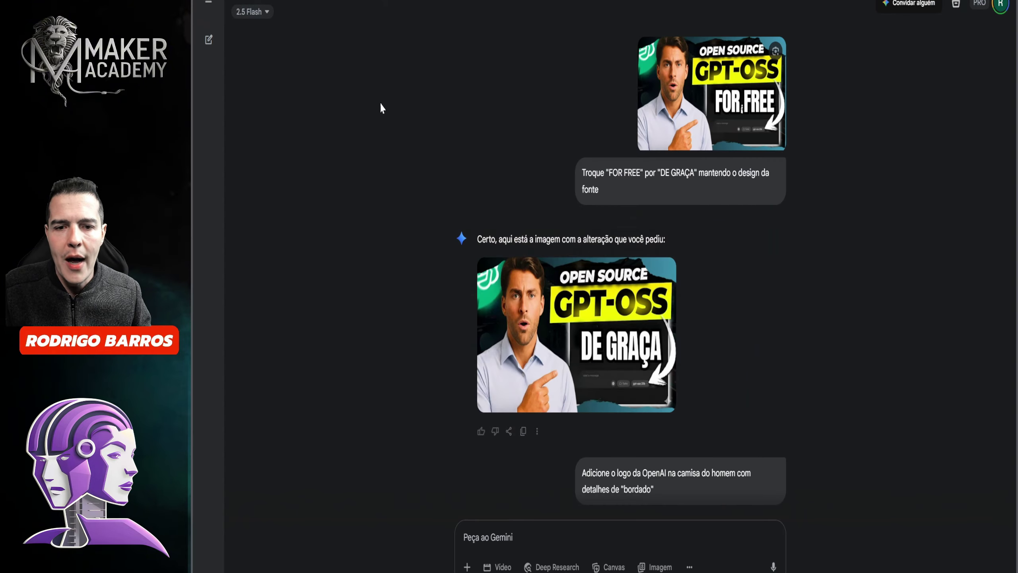
click(210, 6)
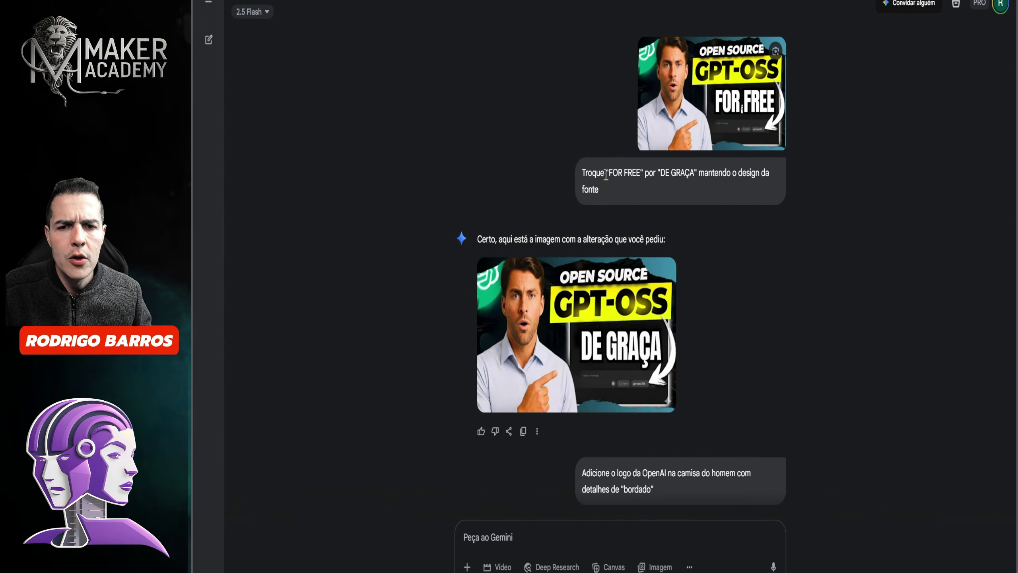
drag(606, 175, 649, 181)
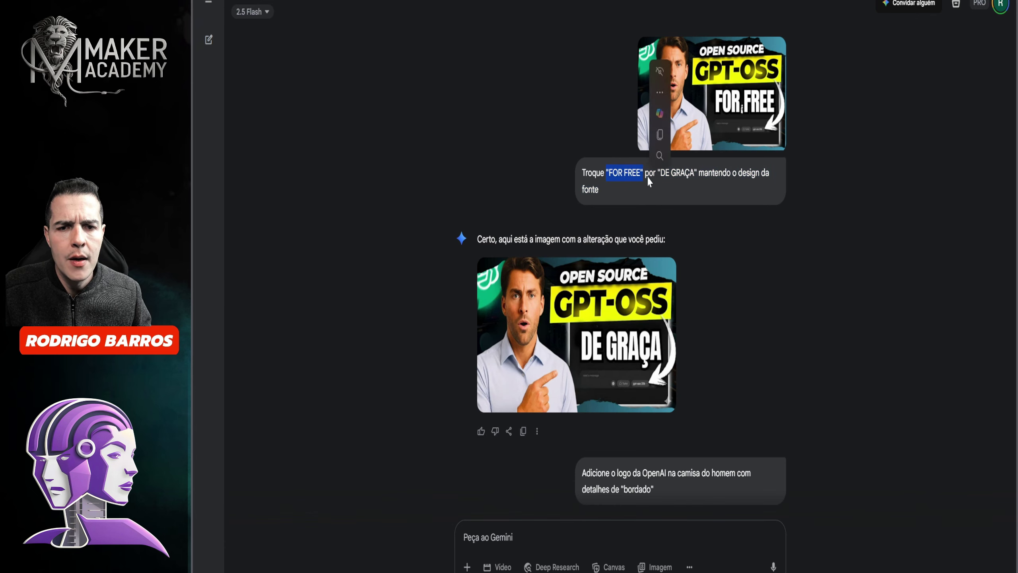
click(654, 175)
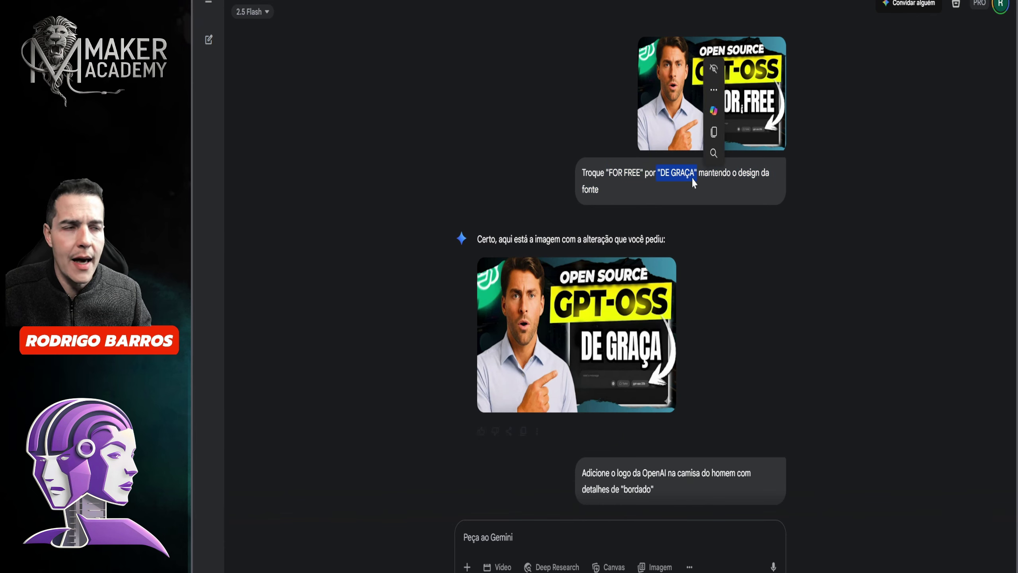
click(714, 130)
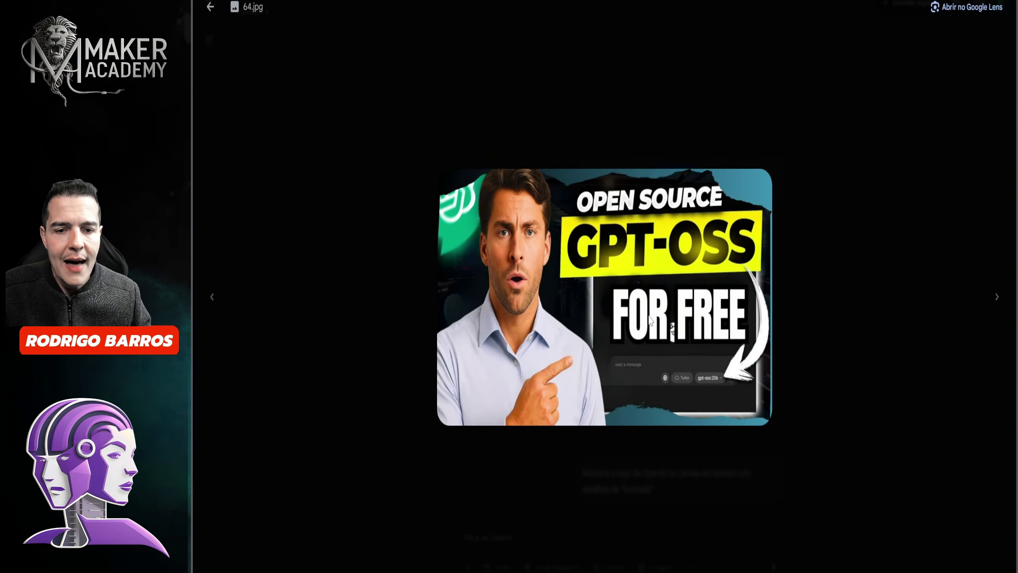
key(Escape)
Step: Highlight "mantendo o design da fonte" in the prompt and examine the "DE GRAÇA" thumbnail at enlarged size
drag(700, 173, 708, 189)
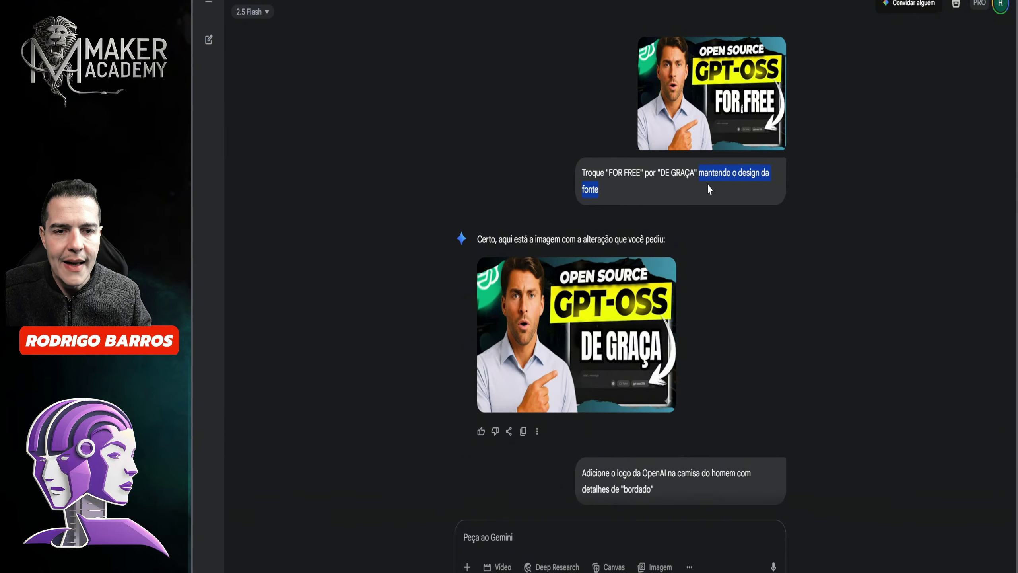
click(668, 323)
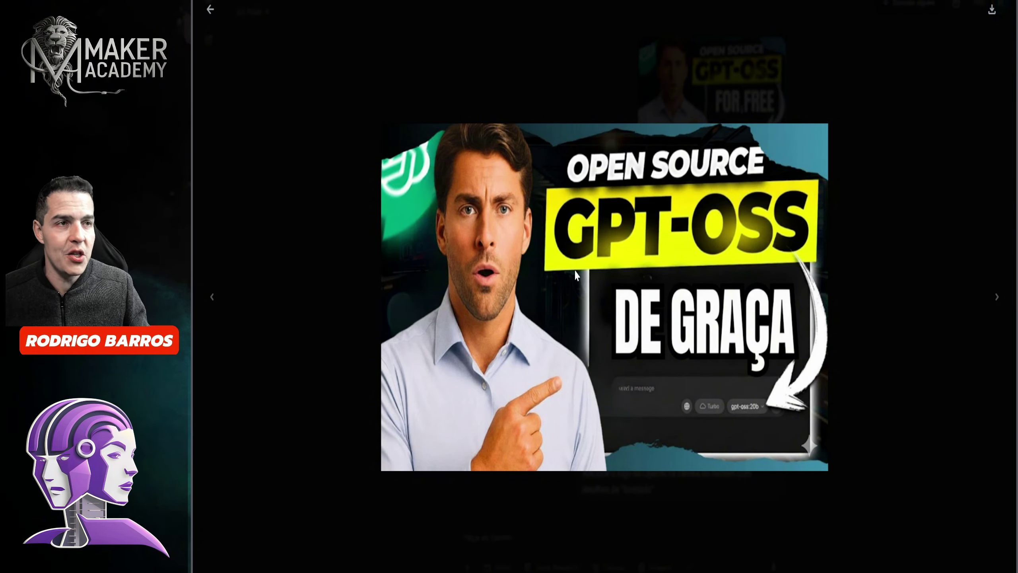
key(Escape)
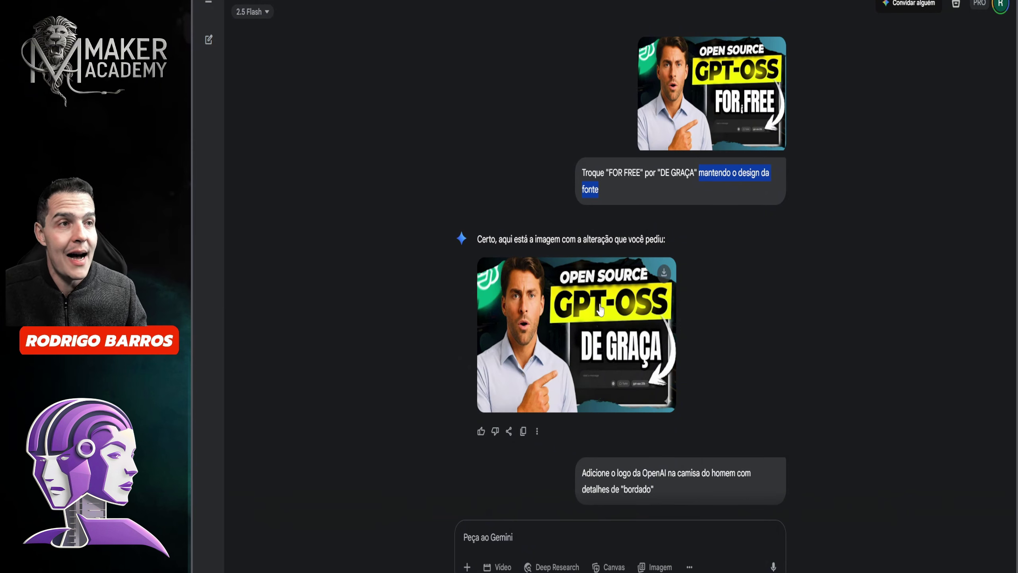
Step: Highlight the prompt asking for an embroidered OpenAI logo on the man's shirt and view the resulting thumbnail enlarged
drag(590, 475, 746, 477)
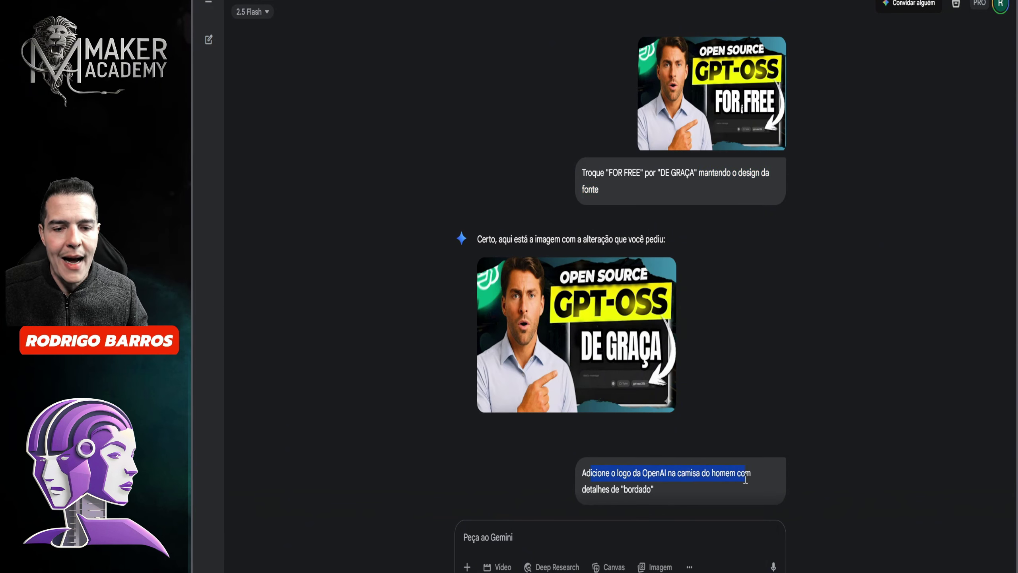
click(639, 495)
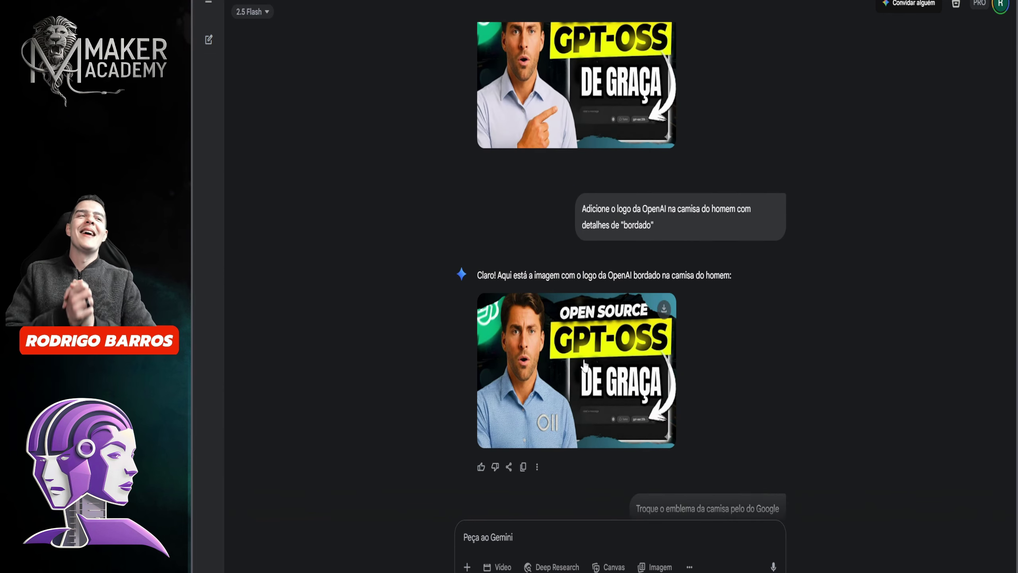
click(584, 366)
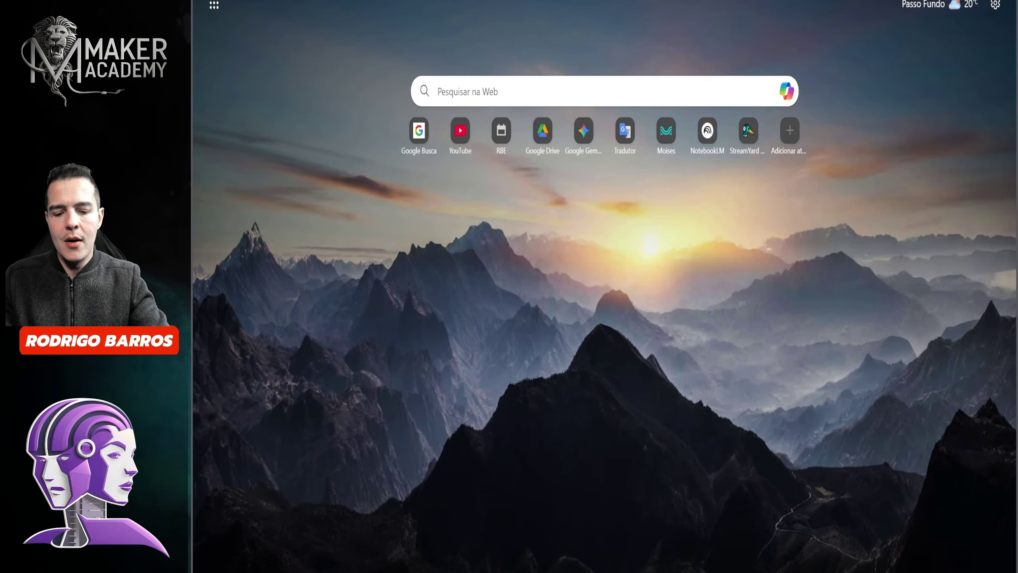
Step: Search the web for "logo openai", return to the enlarged Gemini thumbnail for comparison and close it
text(logo openai)
key(Return)
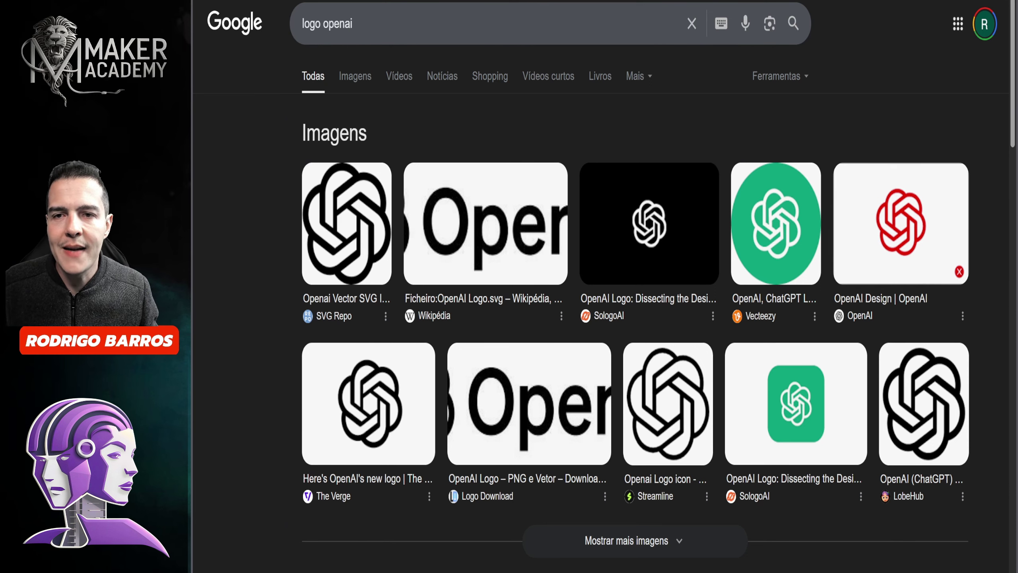
click(501, 1)
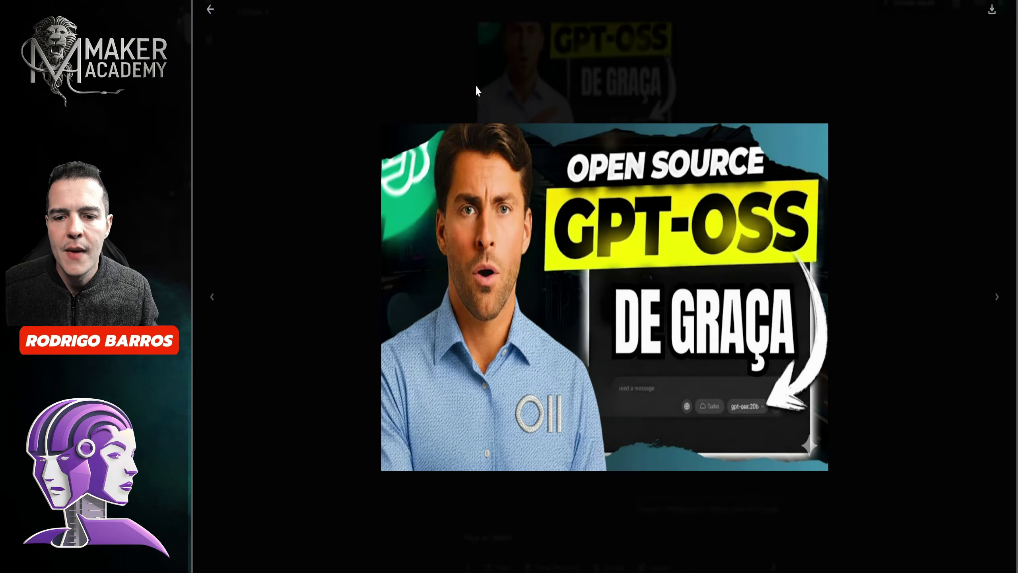
click(211, 9)
Step: Highlight the "bordado" wording and the prompt "Troque o emblema da camisa pelo do Google", and examine the Google-emblem thumbnail enlarged
scroll(601, 318, down, 3)
scroll(601, 318, down, 2)
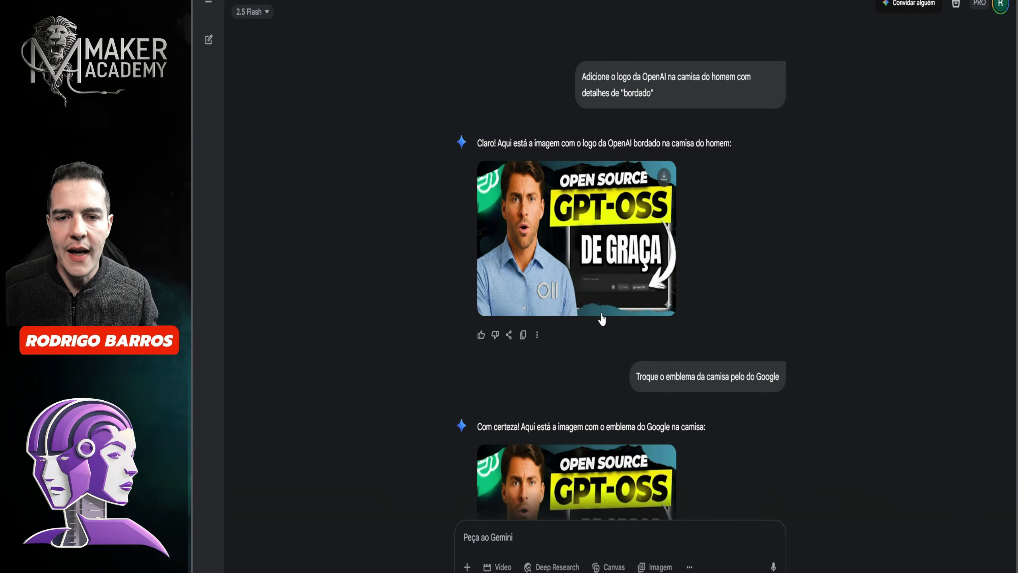
drag(650, 376, 779, 375)
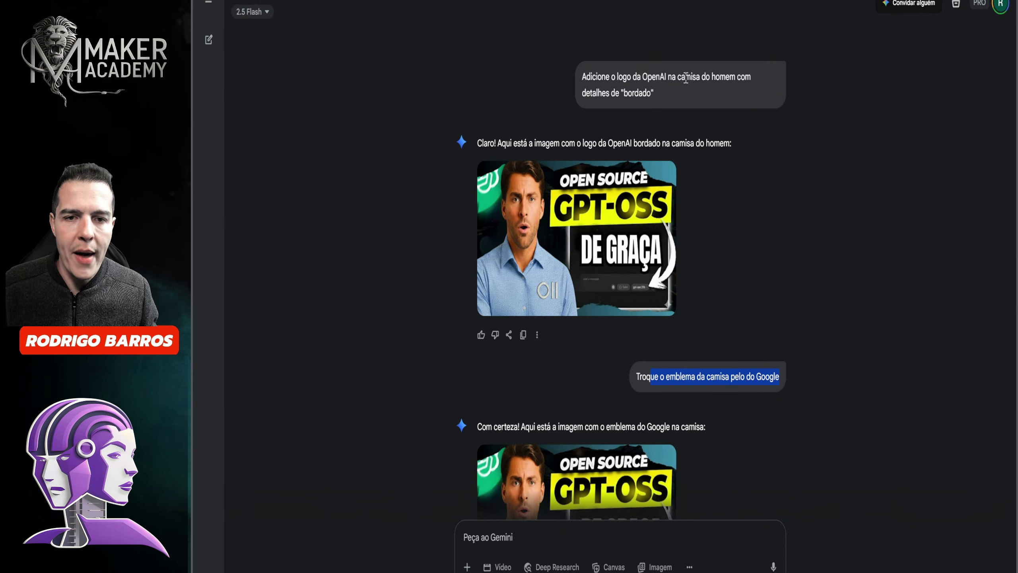
drag(736, 77, 752, 106)
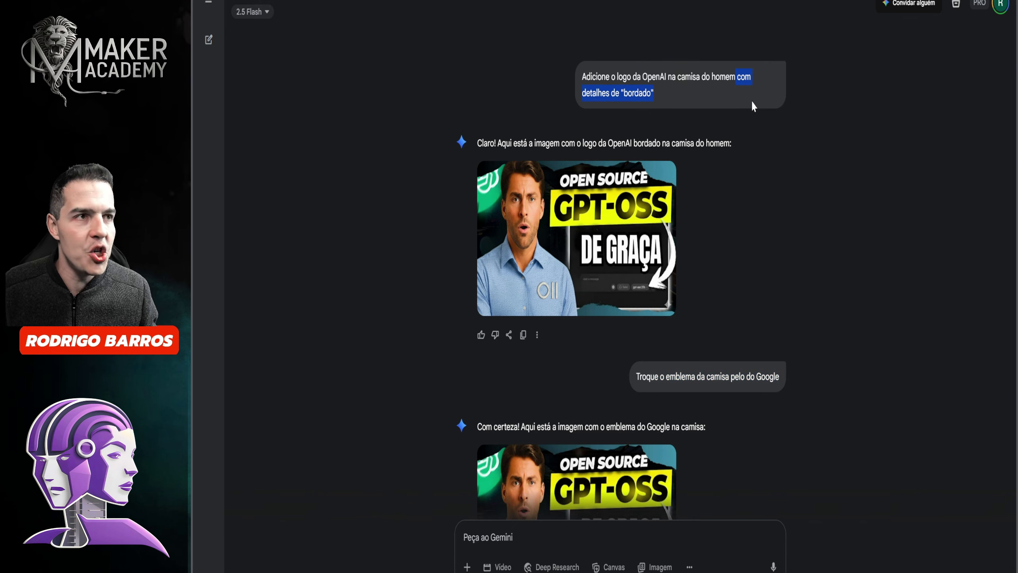
scroll(689, 321, down, 2)
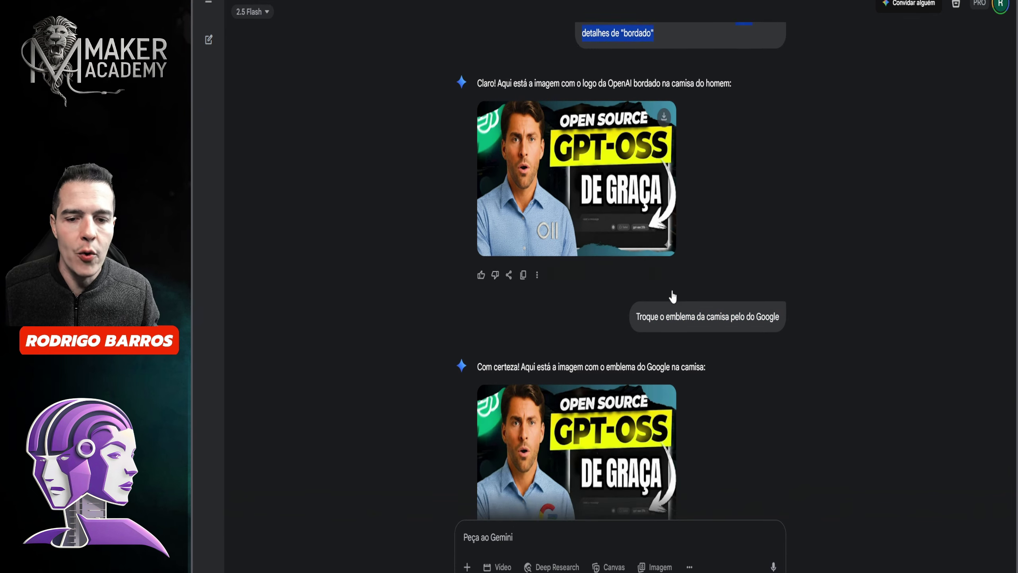
drag(642, 310, 762, 323)
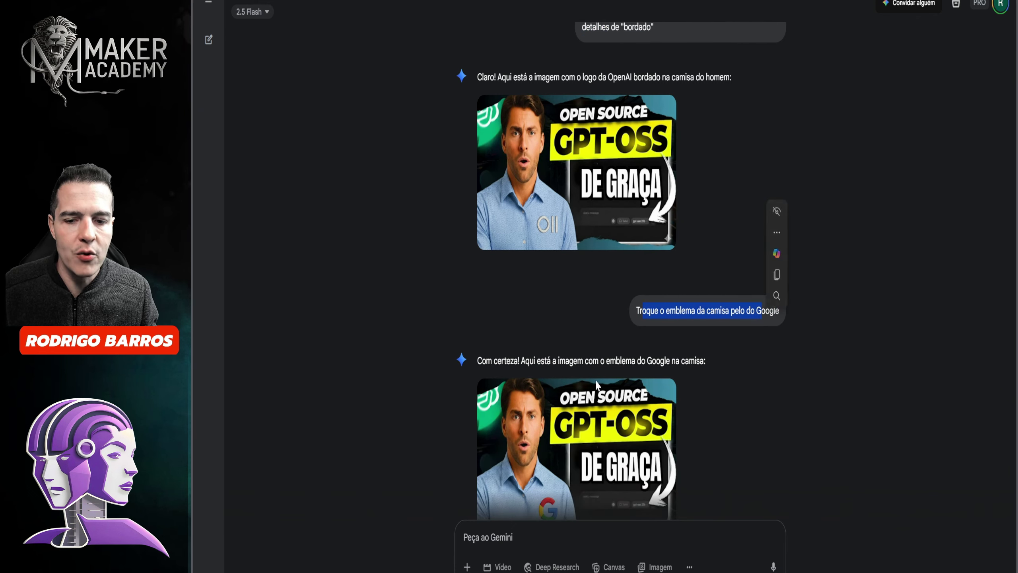
click(572, 421)
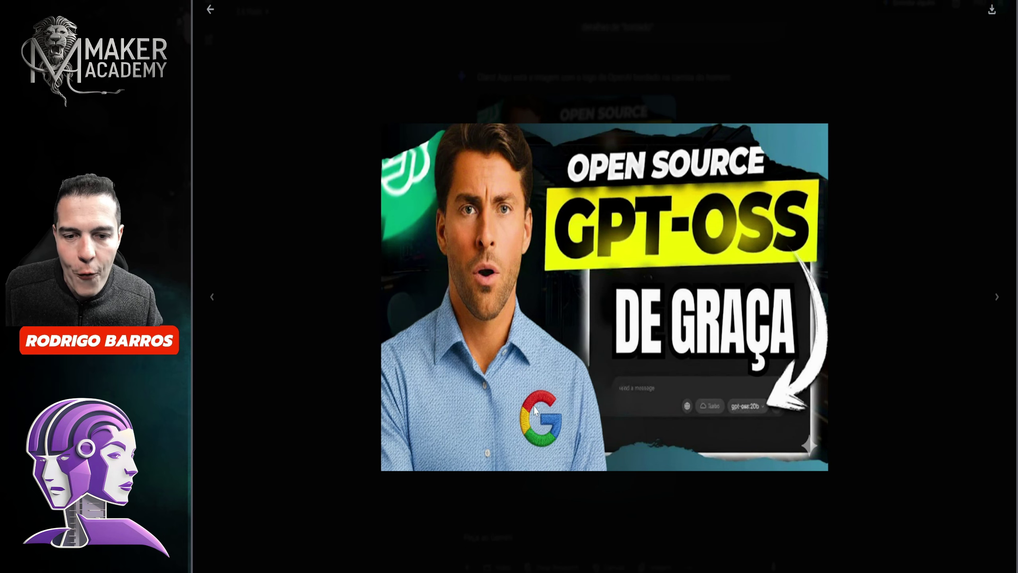
click(210, 9)
Step: Compare the original "FOR FREE" thumbnail with the final Google-emblem version, viewing both at enlarged size
scroll(668, 108, up, 10)
click(671, 119)
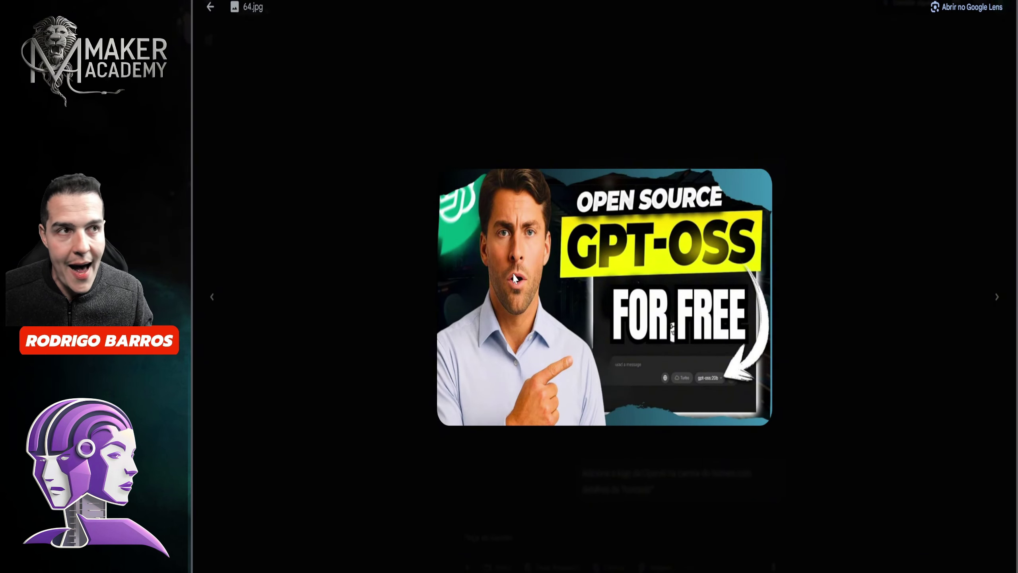
click(542, 112)
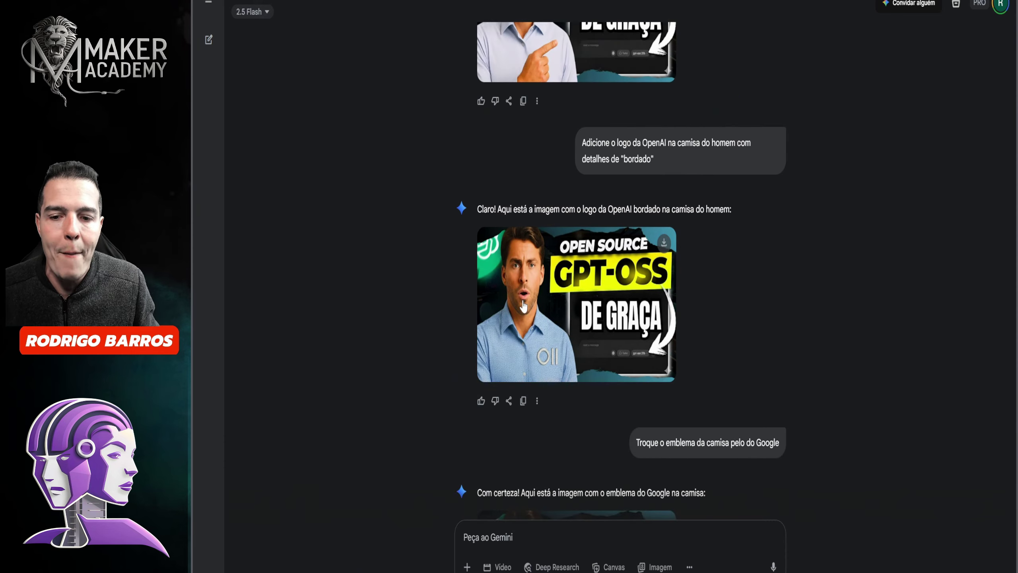
scroll(523, 306, down, 8)
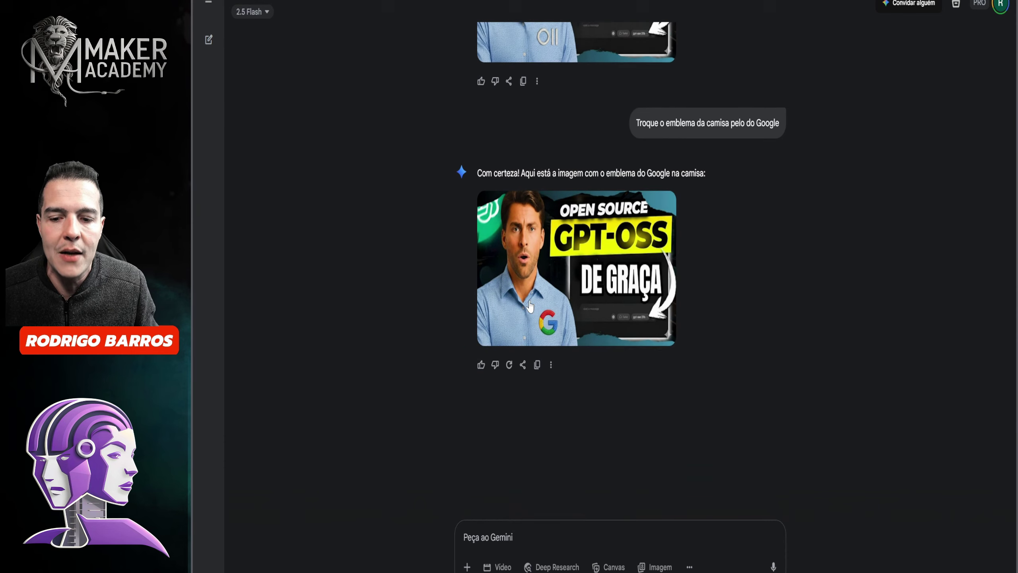
click(521, 261)
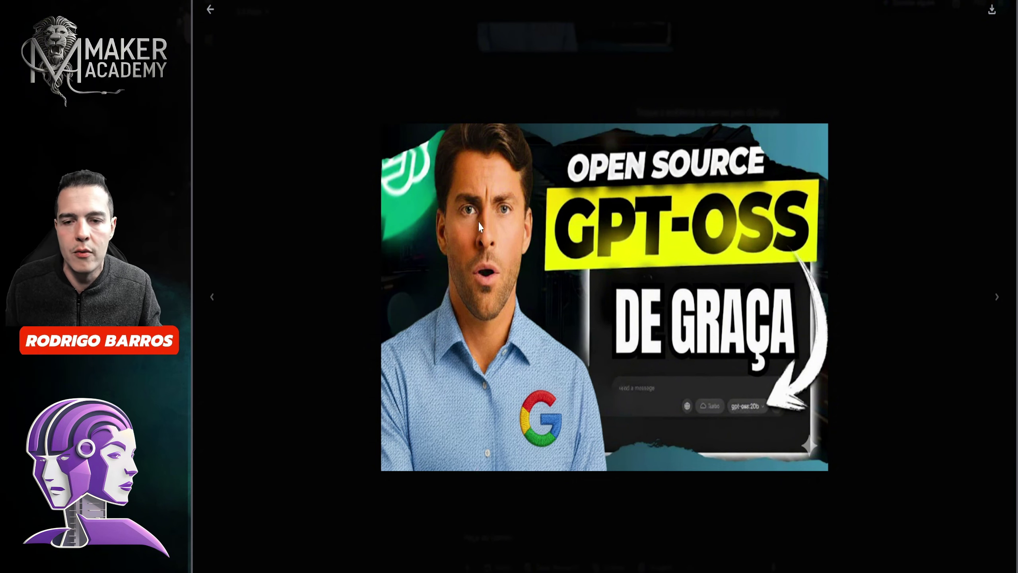
click(210, 9)
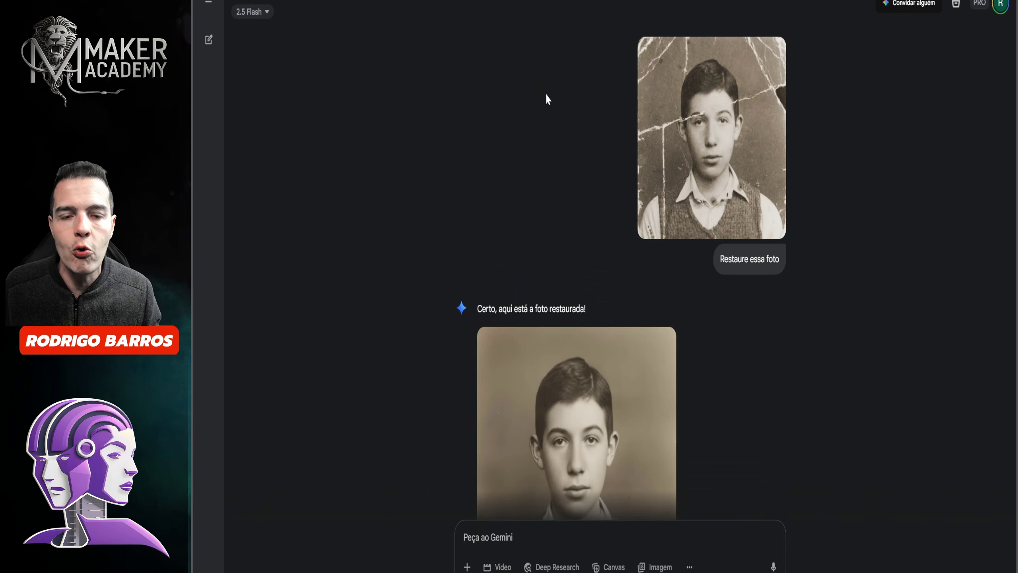
Step: Examine the damaged portrait of the boy and its restored version enlarged, highlighting the prompt "Restaure essa foto"
click(712, 138)
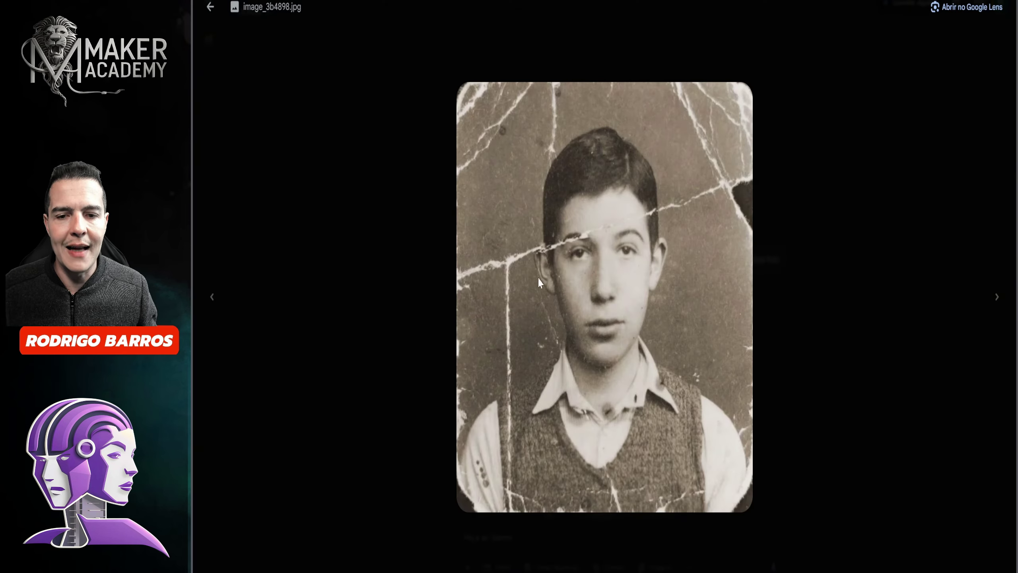
click(210, 6)
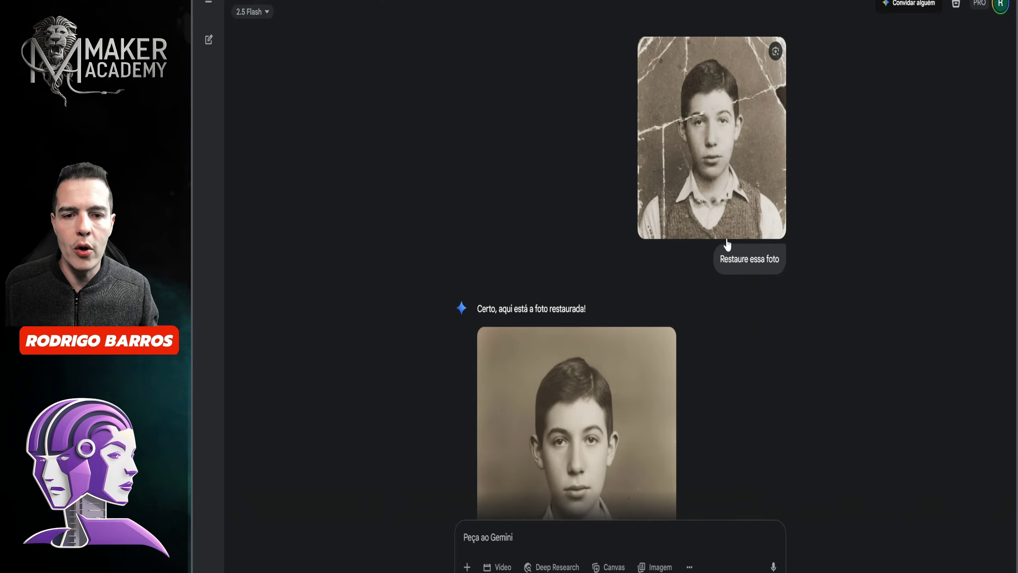
drag(727, 260, 778, 261)
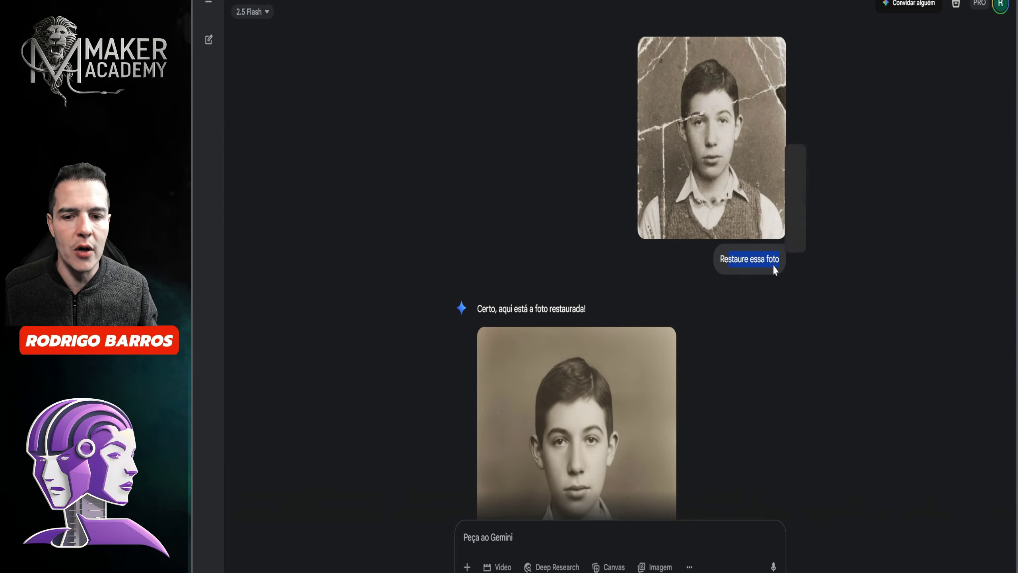
scroll(708, 266, down, 6)
click(562, 224)
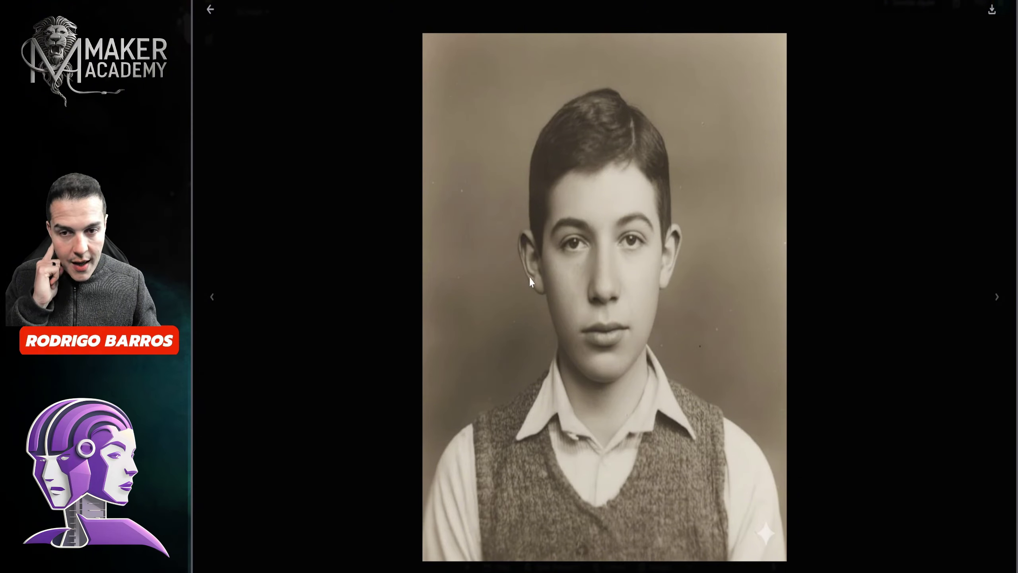
click(210, 8)
Step: Compare the damaged portrait of the boy with the restored photo within the chat
scroll(615, 166, up, 6)
scroll(708, 151, down, 2)
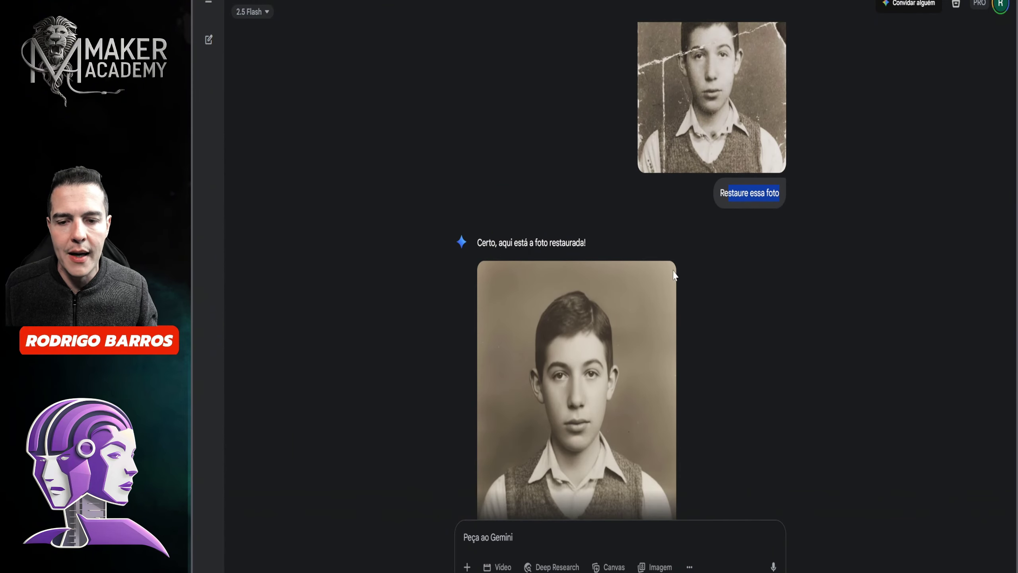
scroll(673, 276, down, 3)
scroll(728, 171, up, 5)
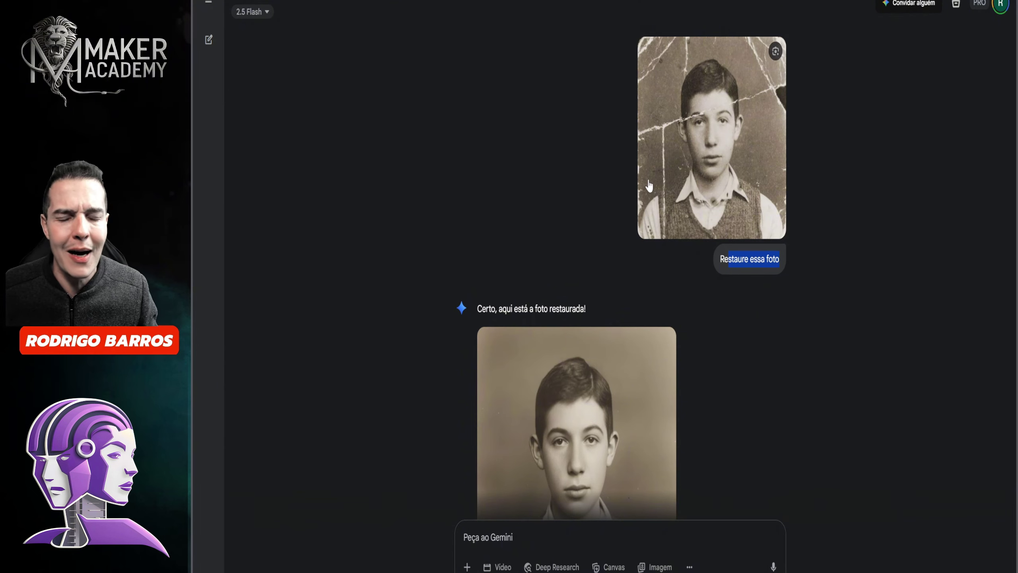
Step: Highlight the prompt "Agora faça uma colorização natural da foto" and examine the colorized portrait of the boy enlarged
scroll(647, 192, down, 8)
scroll(613, 260, down, 1)
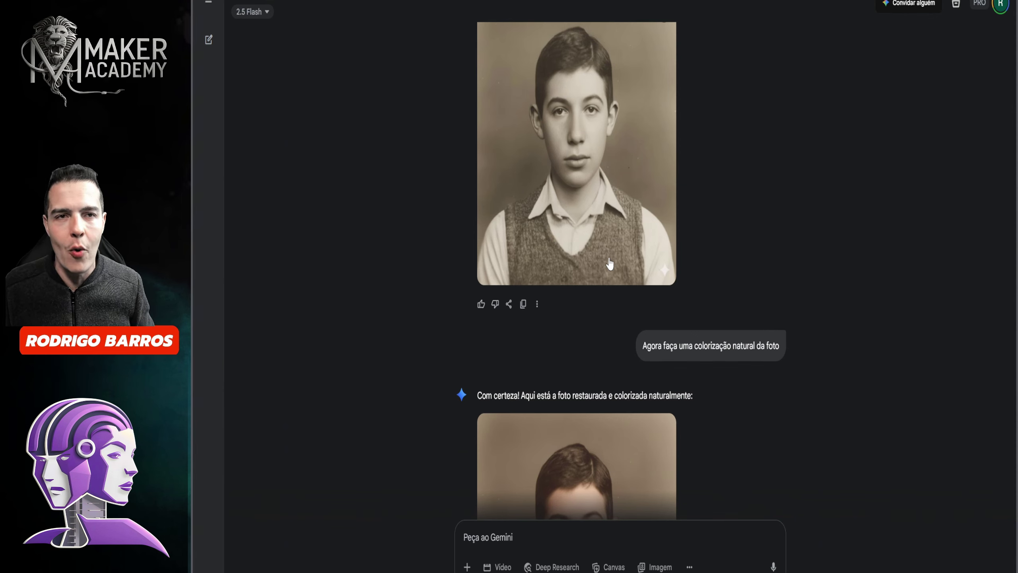
scroll(609, 261, down, 2)
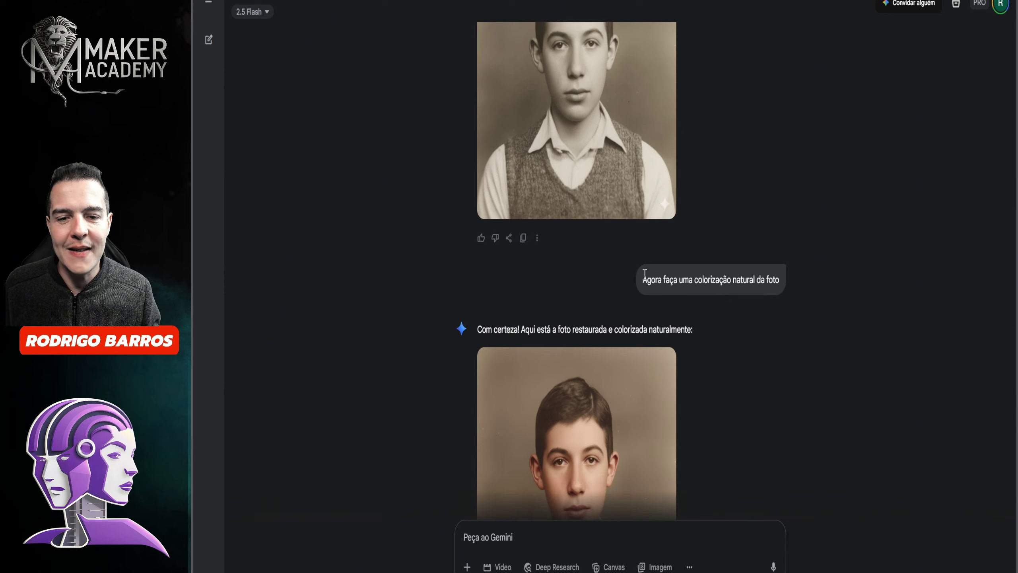
drag(644, 275, 780, 280)
scroll(761, 280, down, 3)
click(596, 344)
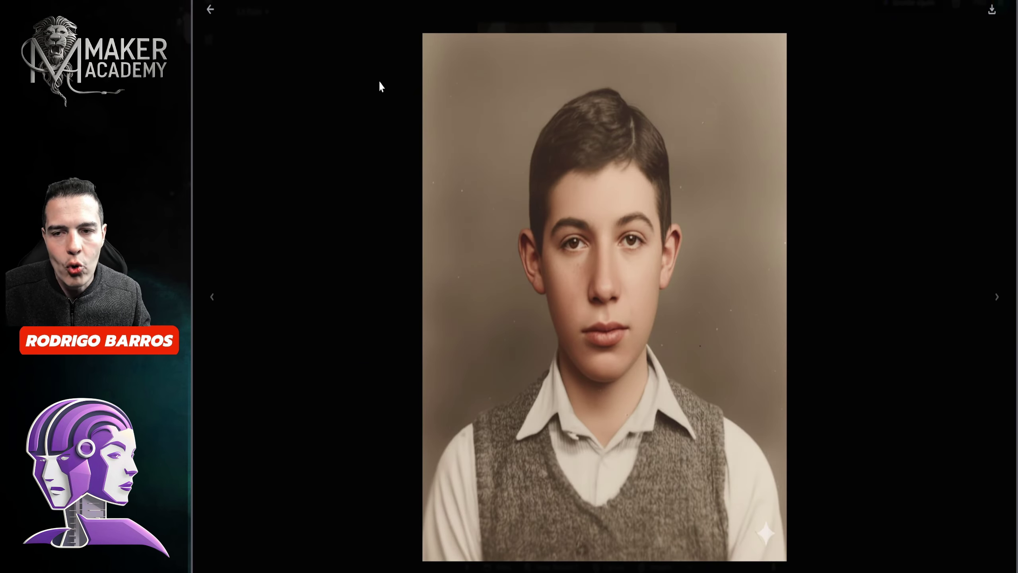
click(210, 9)
Step: Compare the damaged original portrait with the restored and colorized versions within the chat
scroll(649, 188, up, 10)
scroll(648, 187, up, 2)
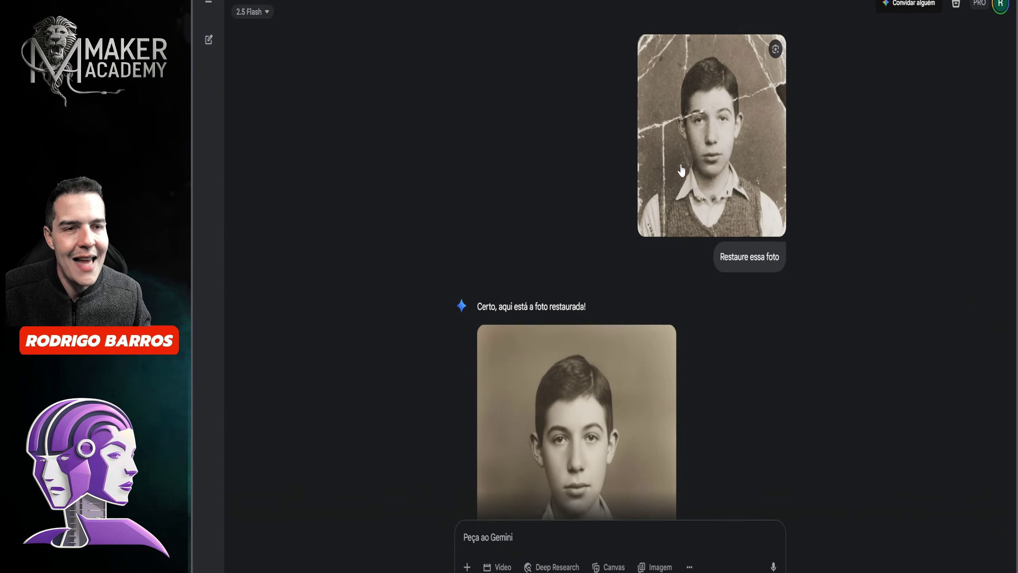
scroll(521, 235, down, 8)
scroll(581, 167, down, 10)
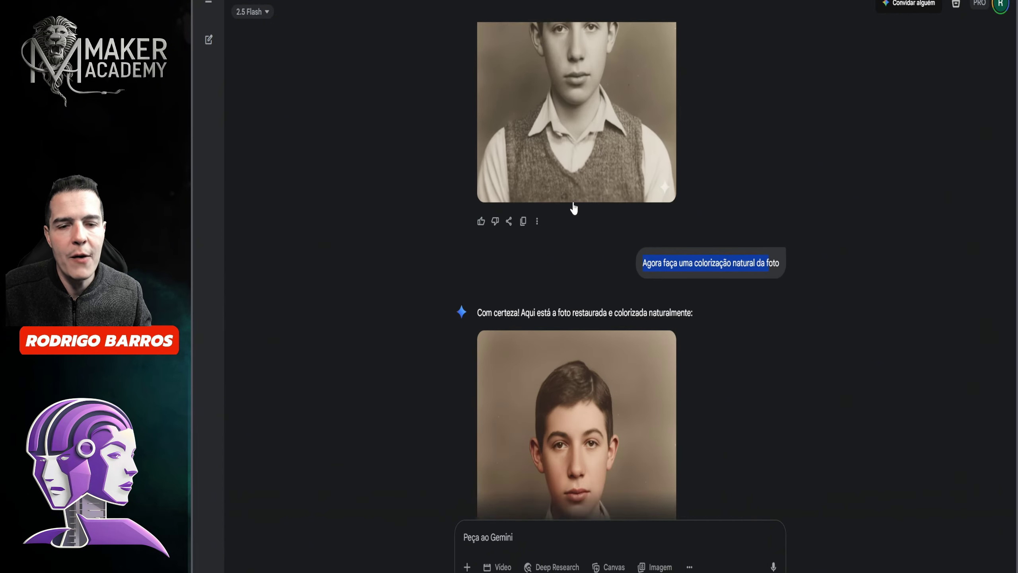
Step: Highlight the prompt "Coloque ele em uma escola dos anos 70" and examine the resulting classroom image enlarged
scroll(573, 334, down, 8)
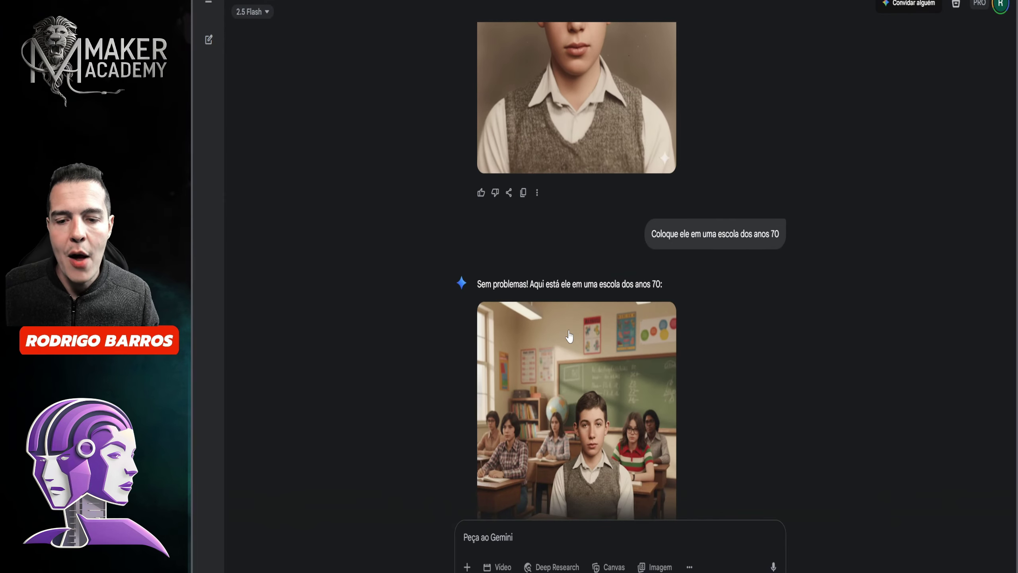
scroll(669, 327, up, 4)
drag(673, 367, 780, 367)
scroll(718, 370, down, 5)
click(593, 344)
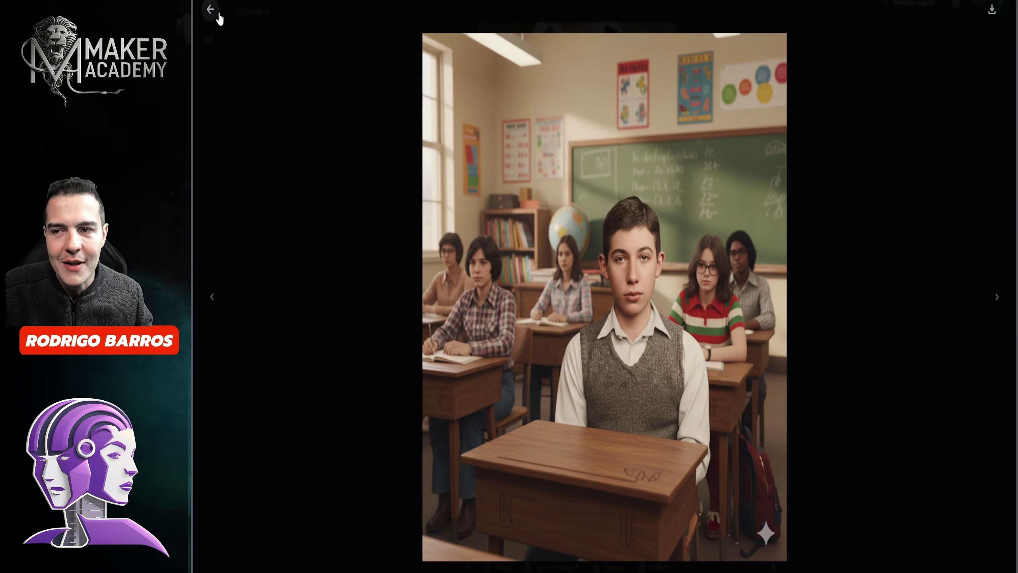
click(210, 9)
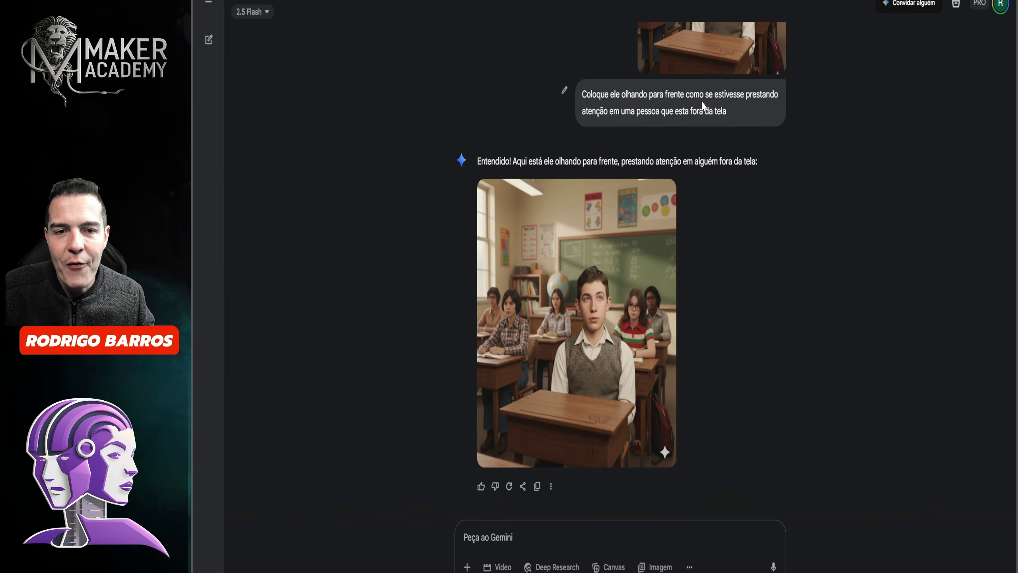
Step: Examine the classroom image of the boy paying attention to someone off screen enlarged, and go back to the original damaged portrait
click(605, 289)
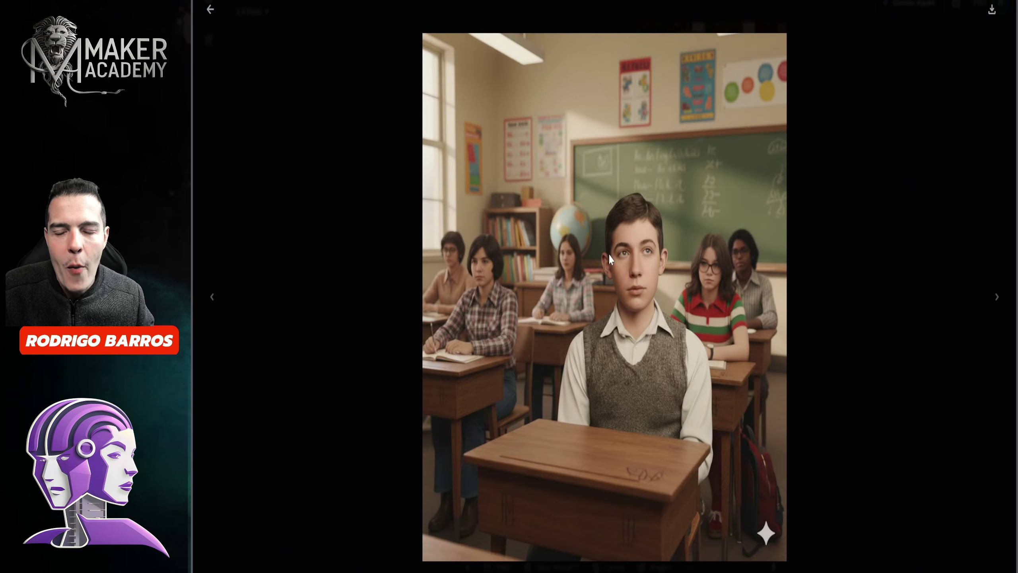
click(259, 35)
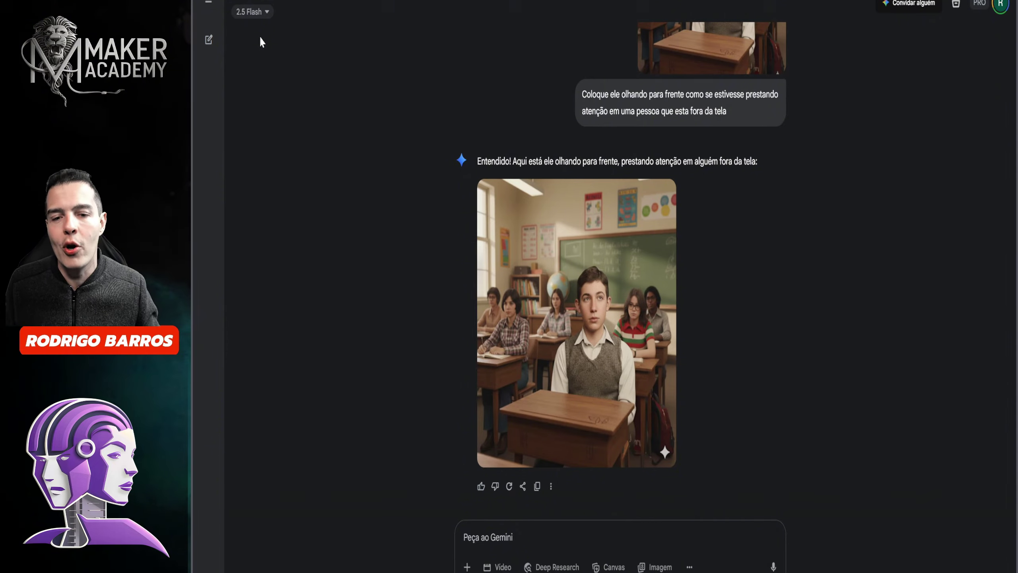
scroll(563, 170, up, 15)
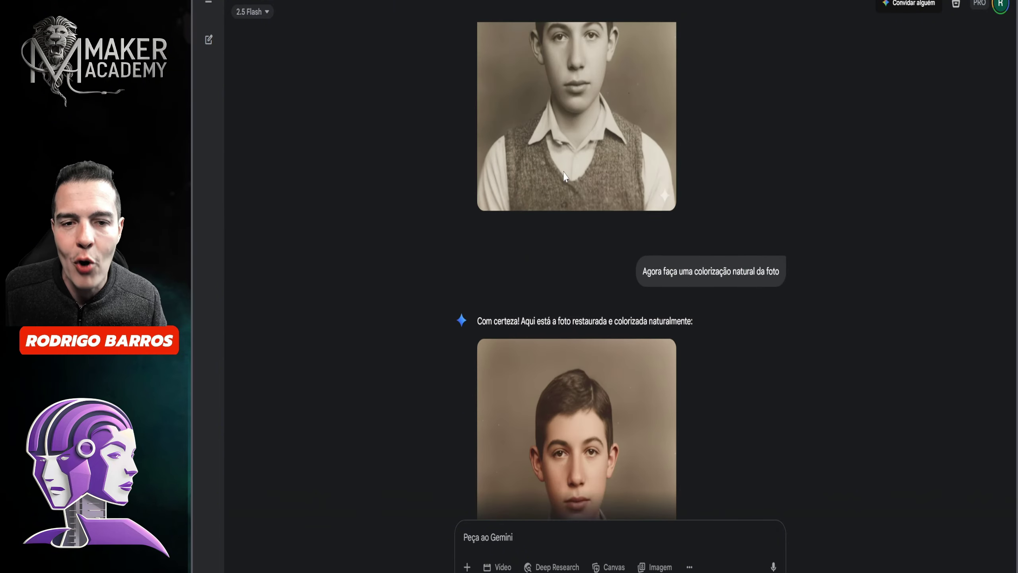
scroll(563, 176, up, 5)
click(695, 160)
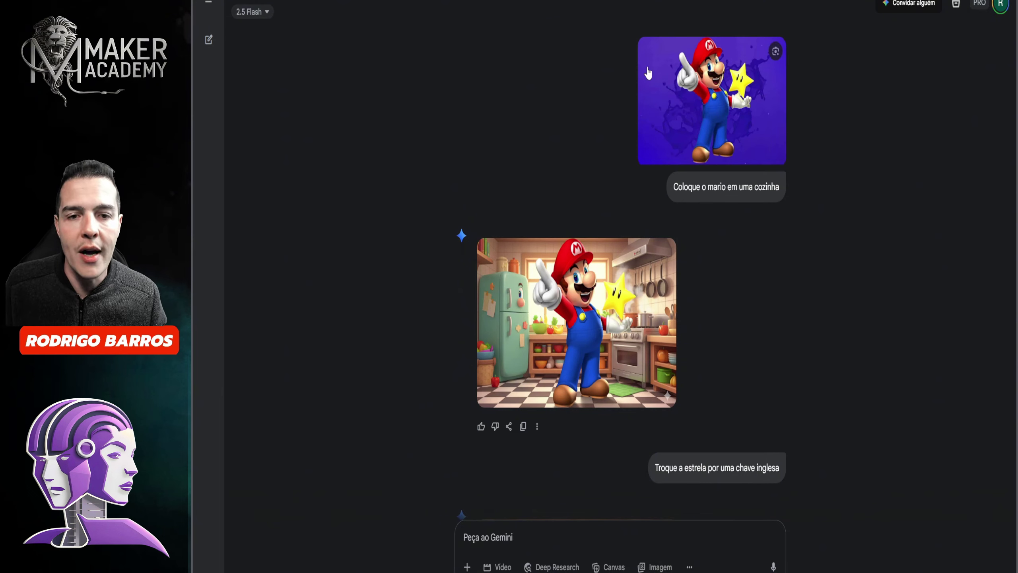
Step: View the original Mario picture and the version made with "Coloque o mario em uma cozinha" at enlarged size
click(663, 120)
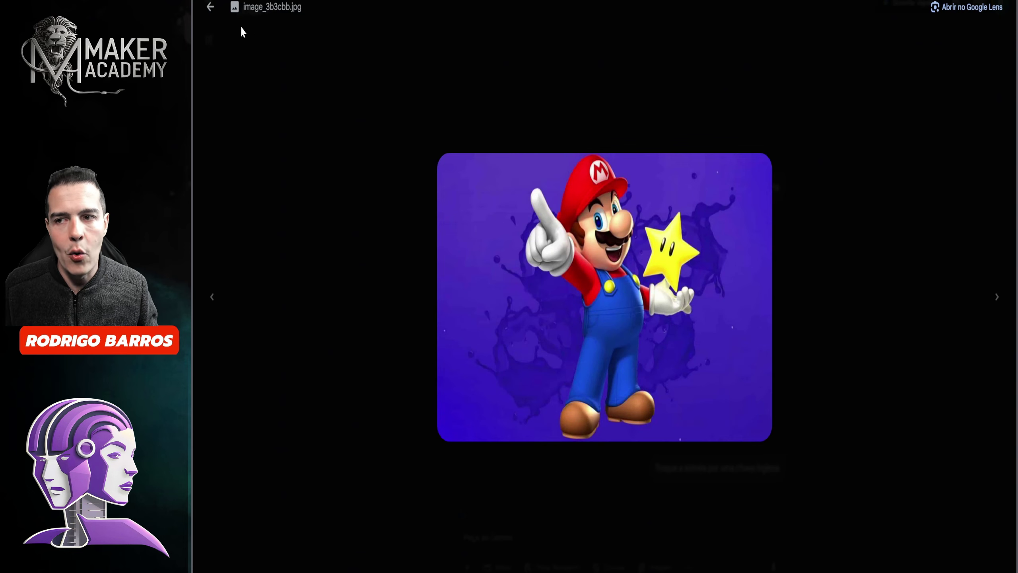
click(211, 8)
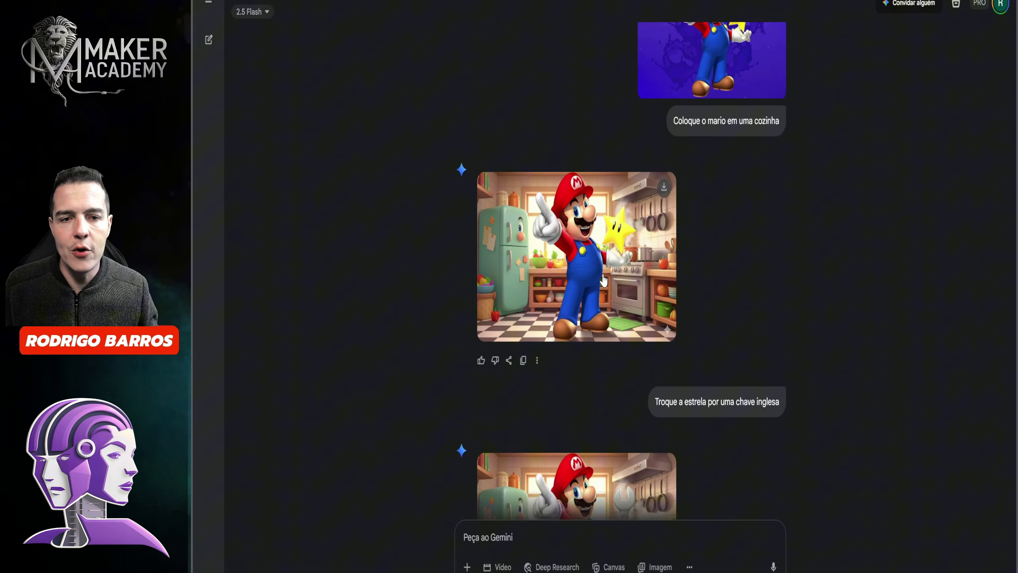
click(604, 278)
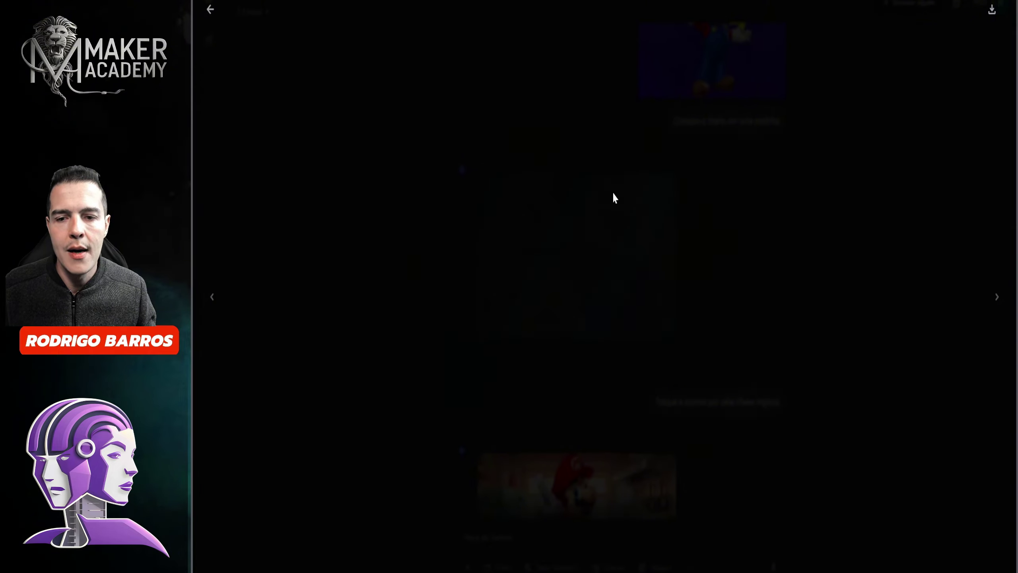
click(210, 9)
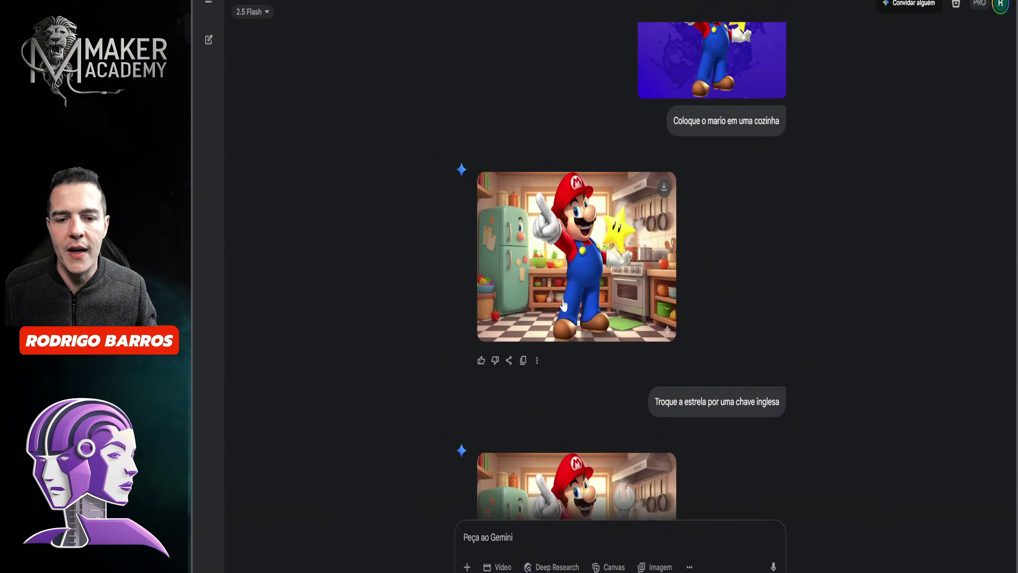
Step: Review the wrench version from "Troque a estrela por uma chave inglesa" in the chat and examine the Mario and Luigi kitchen image enlarged
scroll(661, 337, down, 2)
scroll(693, 349, down, 3)
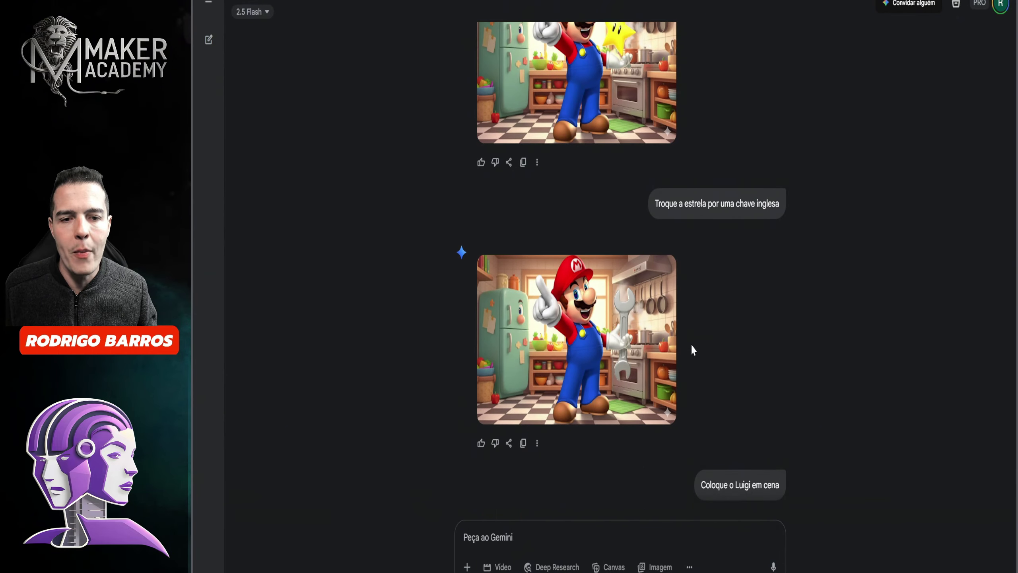
scroll(692, 349, down, 2)
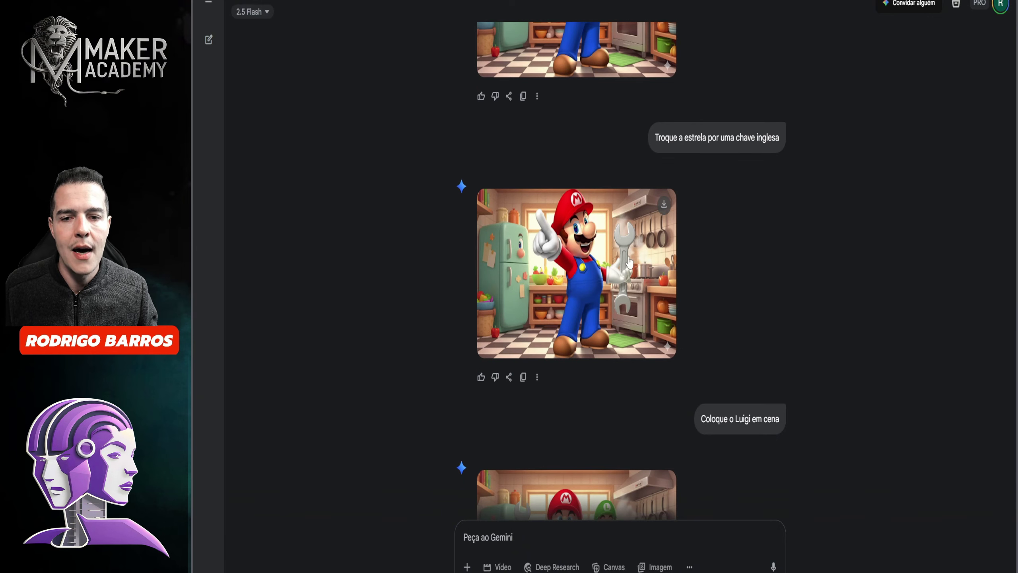
scroll(626, 266, down, 3)
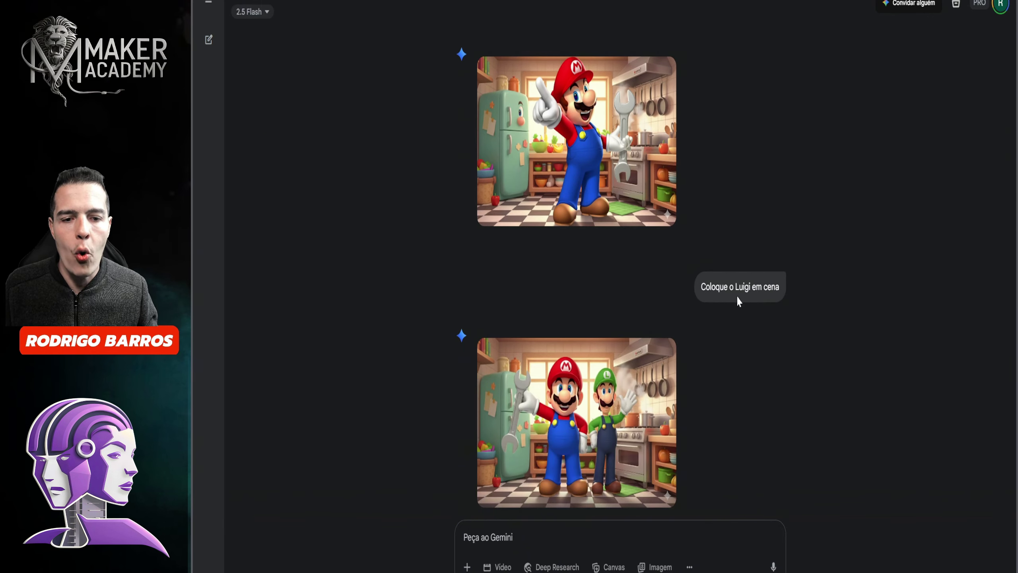
scroll(690, 308, down, 2)
click(618, 330)
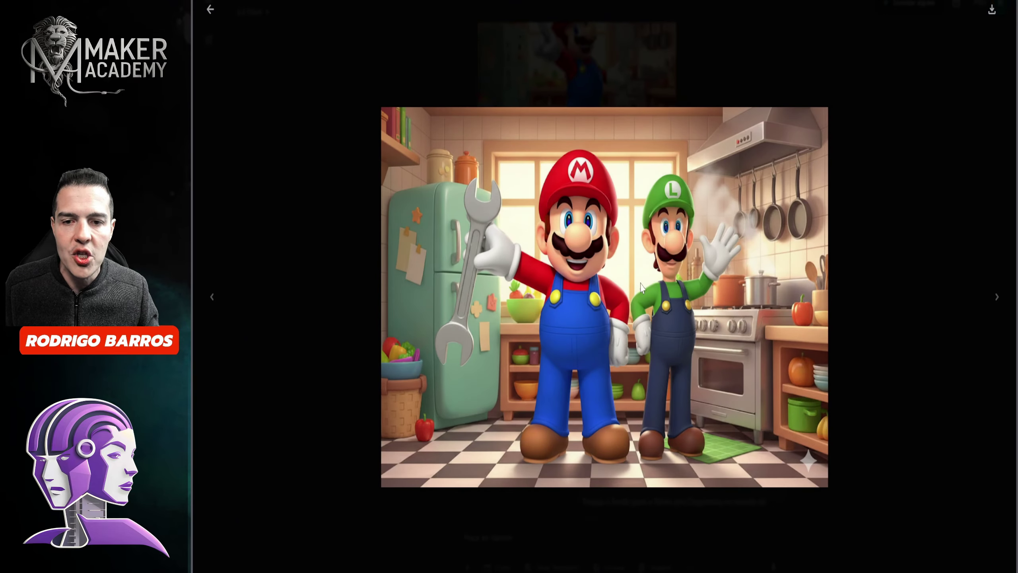
click(210, 9)
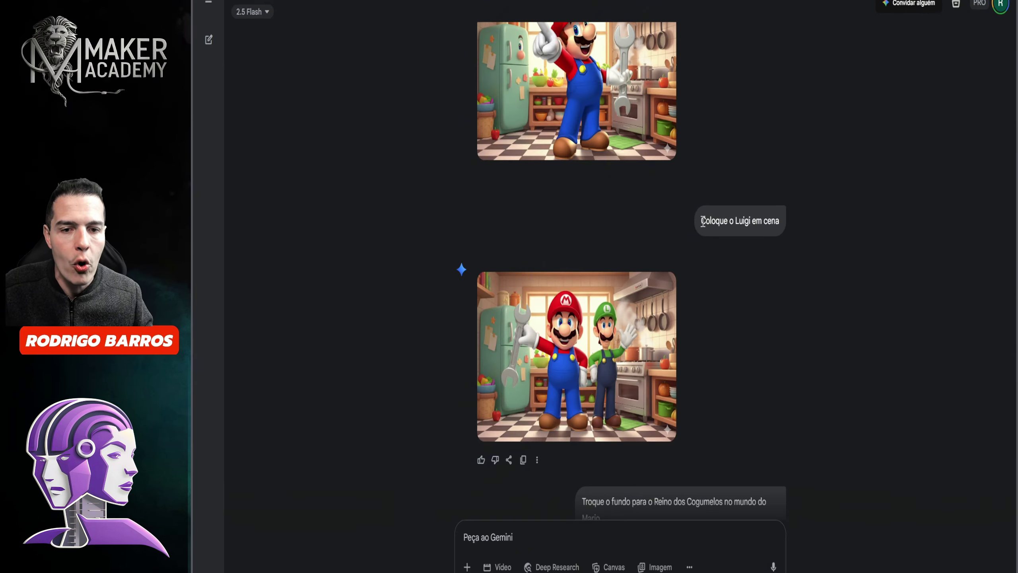
Step: Highlight the prompt "Coloque o Luigi em cena" and check its image of Mario and Luigi in the kitchen
drag(703, 221, 784, 227)
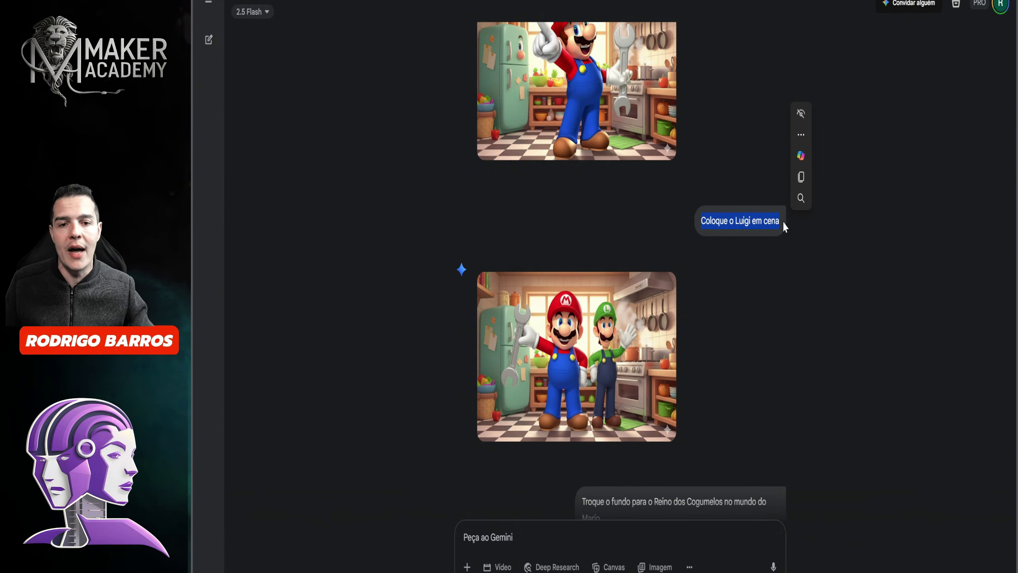
click(783, 227)
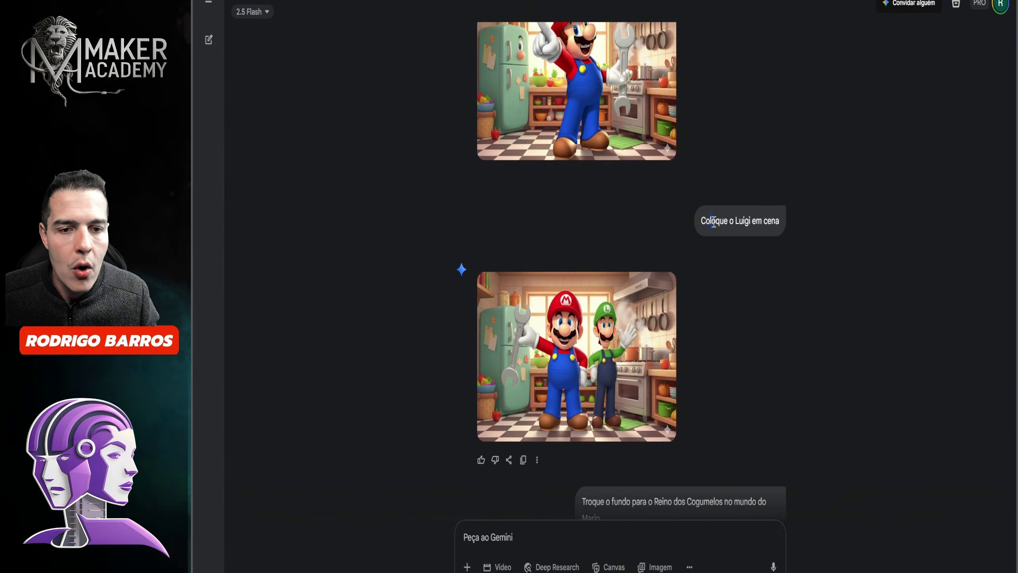
drag(714, 221, 804, 227)
click(649, 340)
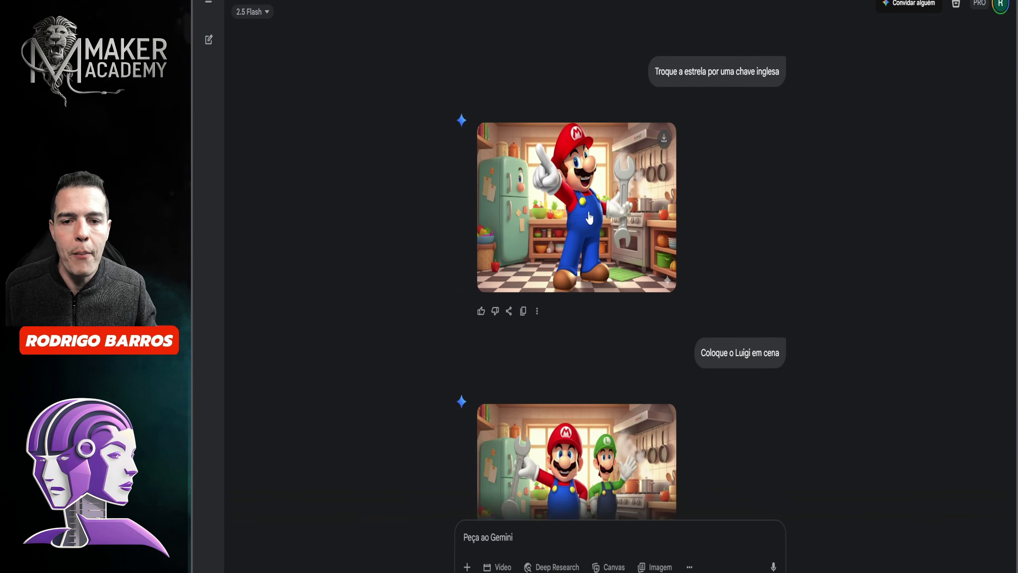
Step: Highlight the prompt "Troque o fundo para o Reino dos Cogumelos no mundo do Mario" and examine the resulting image enlarged
scroll(600, 197, down, 5)
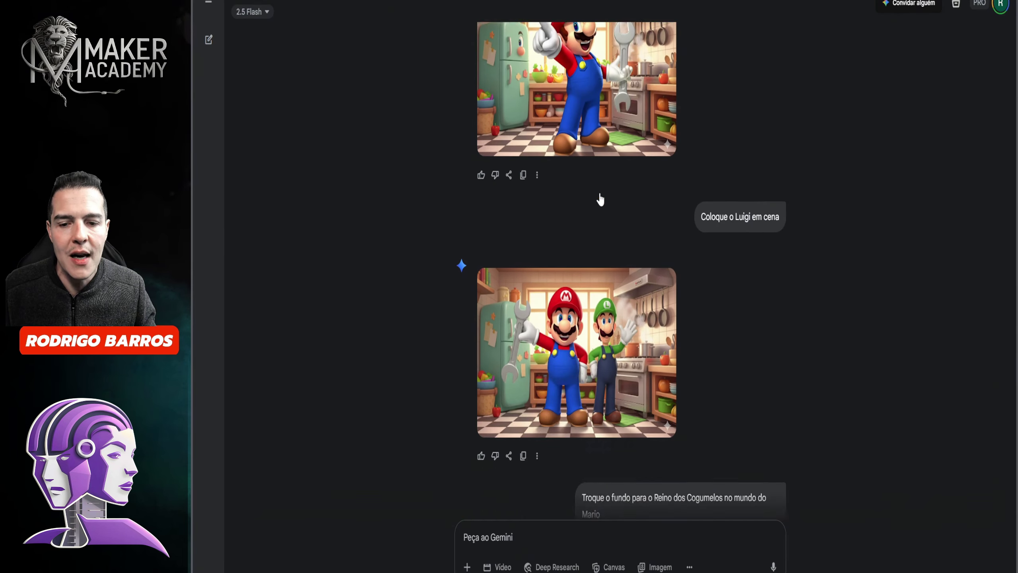
drag(581, 437, 729, 452)
scroll(637, 420, down, 2)
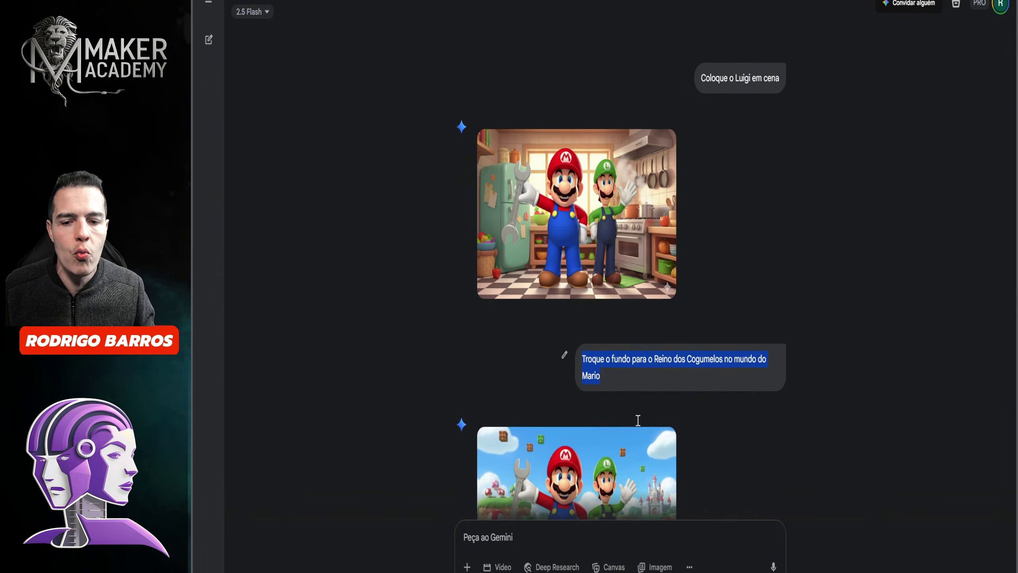
scroll(638, 420, down, 5)
click(656, 341)
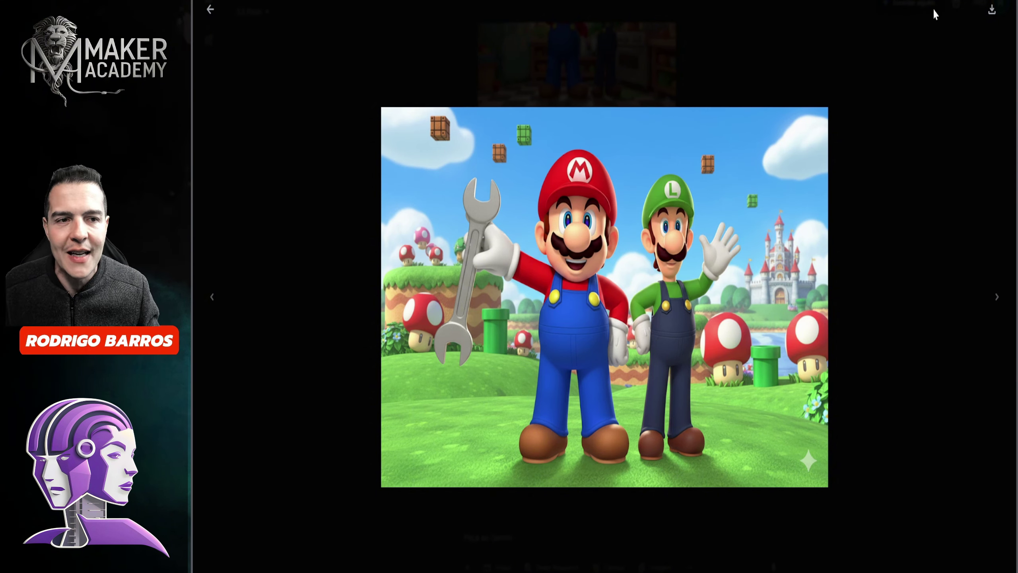
click(210, 9)
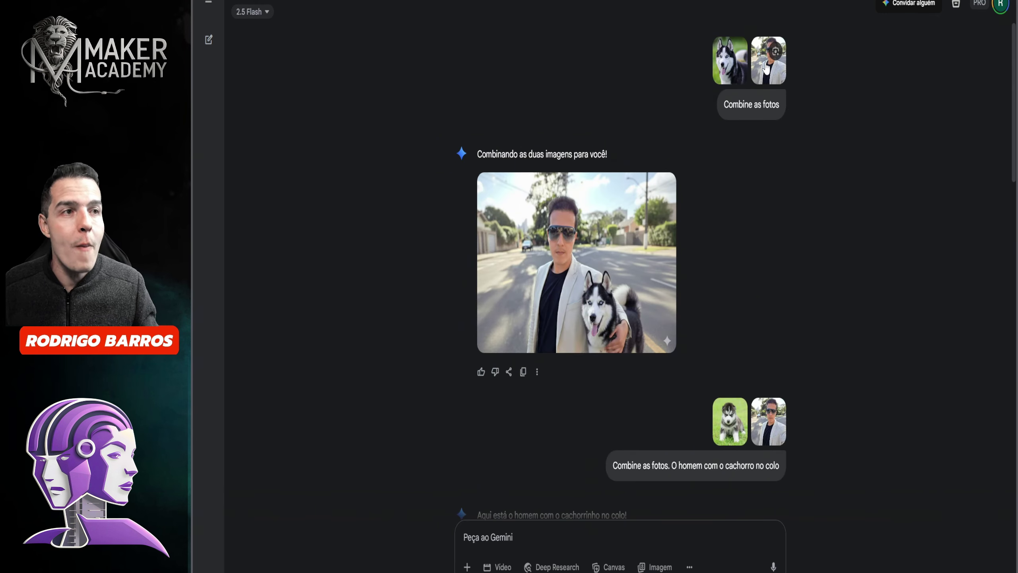
Step: View the two source photos of the "Combine as fotos" prompt, the man in sunglasses and the husky, at enlarged size
click(765, 68)
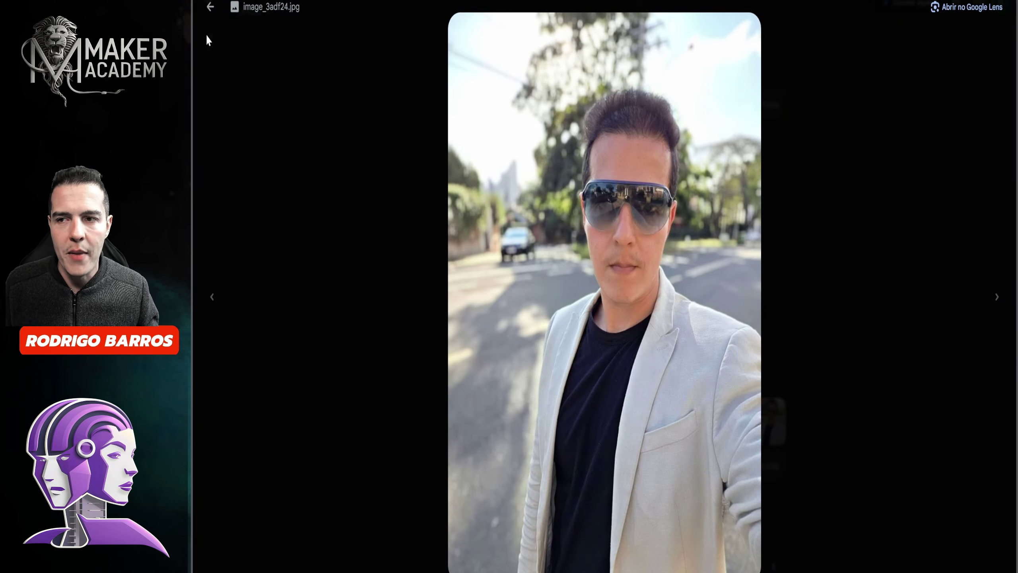
click(210, 7)
click(721, 72)
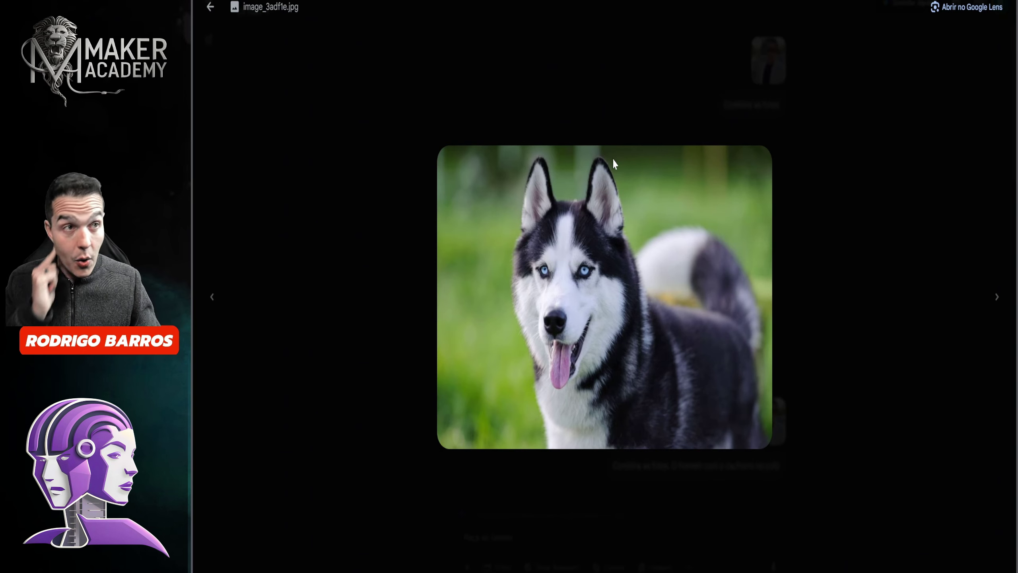
click(518, 105)
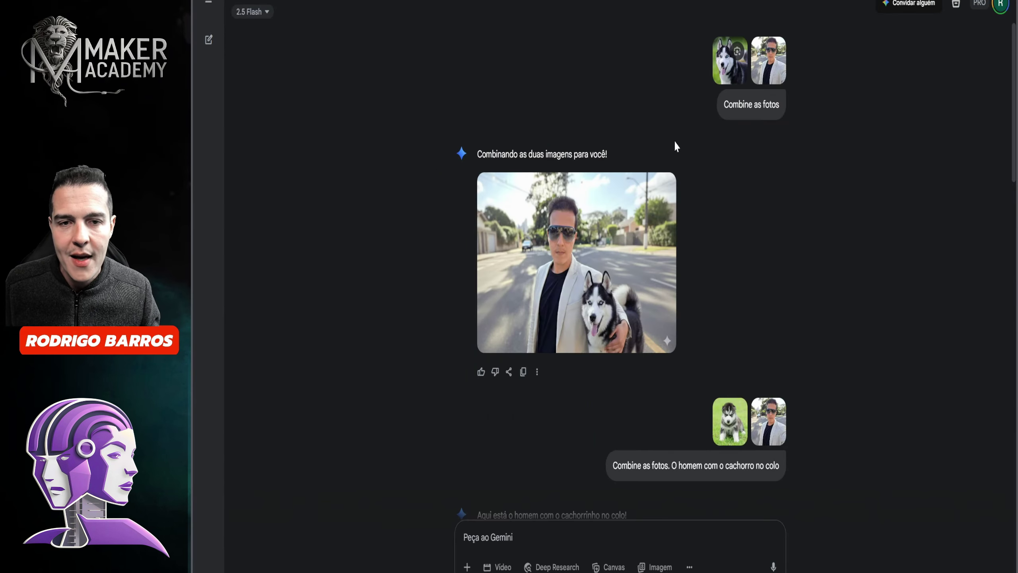
Step: Examine the combined photo of the man with his arm around the husky at enlarged size
click(598, 236)
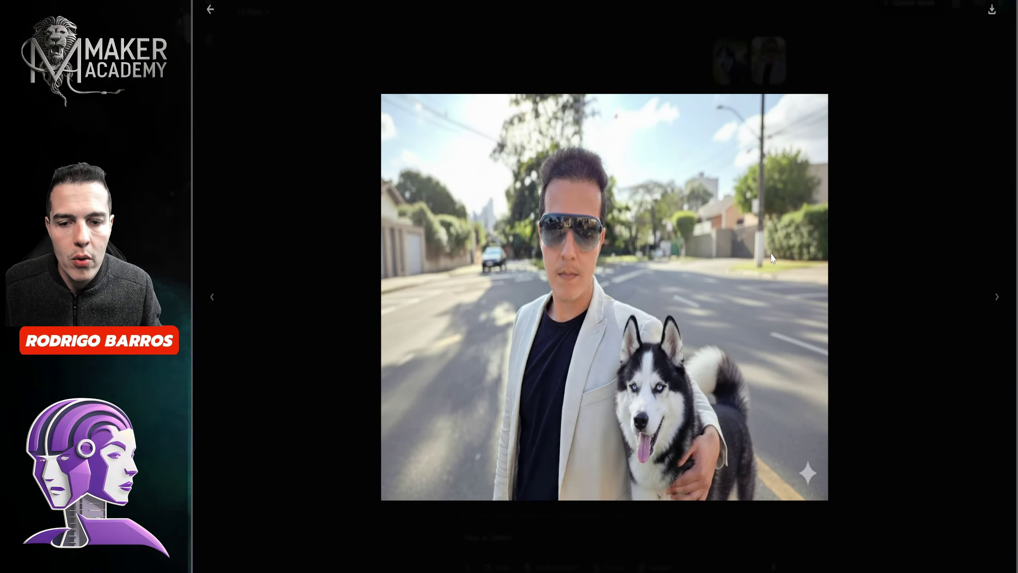
click(211, 9)
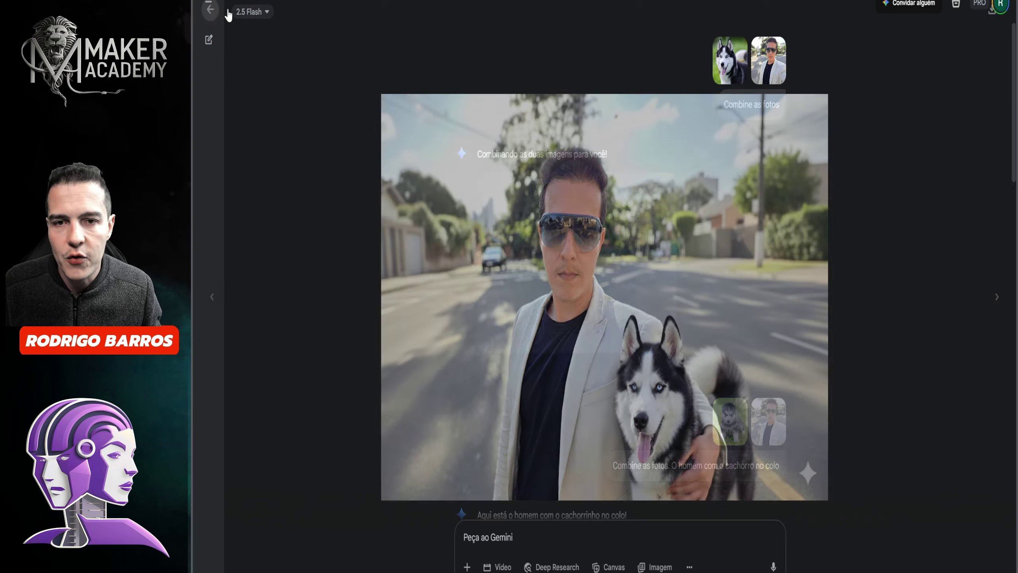
click(768, 421)
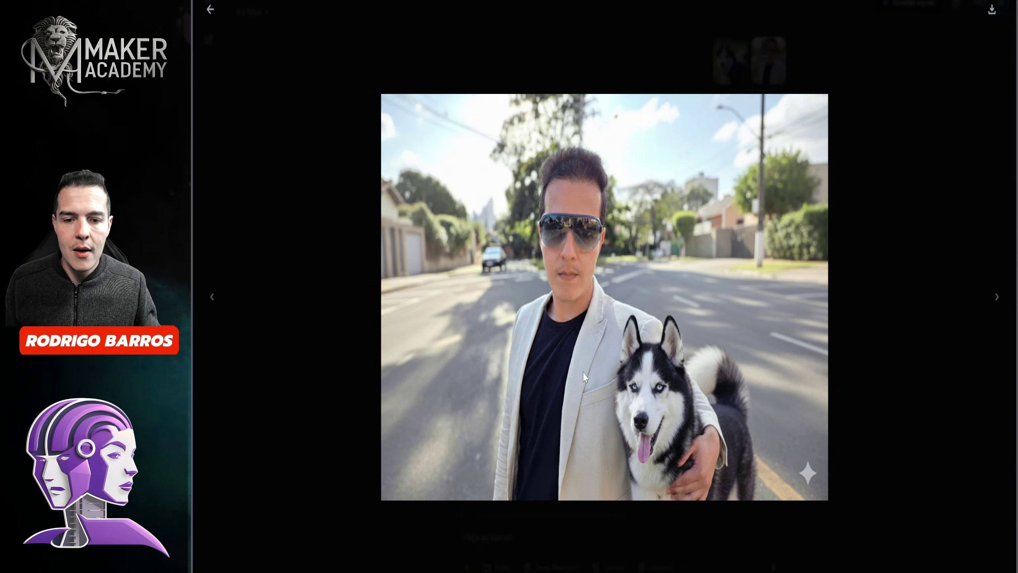
click(209, 9)
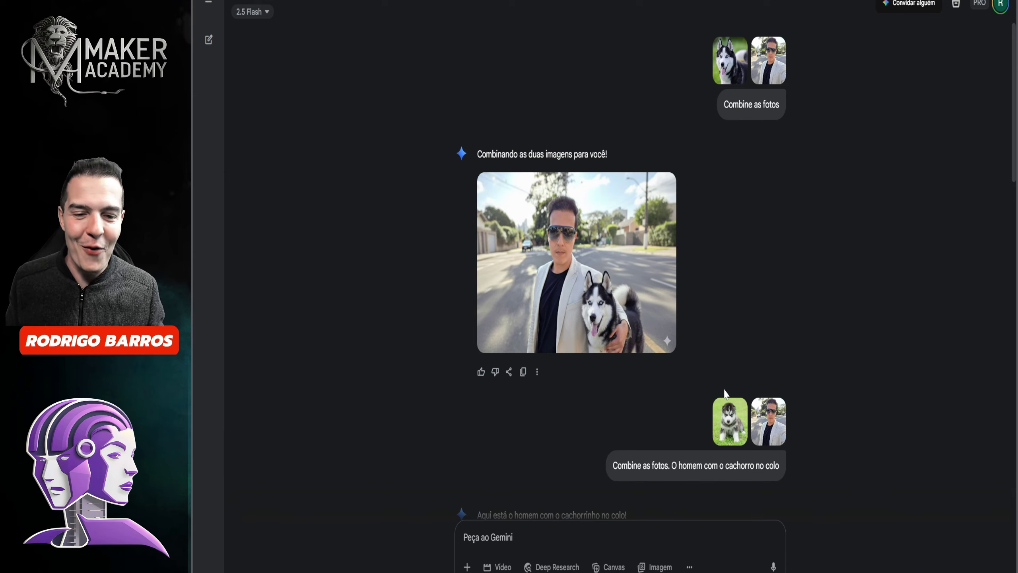
Step: View the source photos of the man in sunglasses and the husky puppy at enlarged size
click(768, 419)
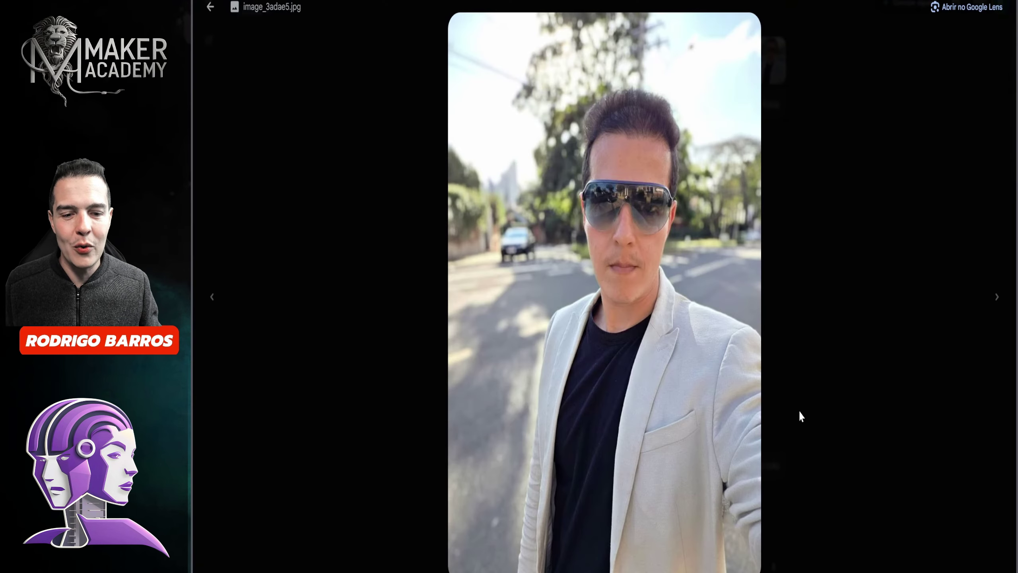
click(211, 7)
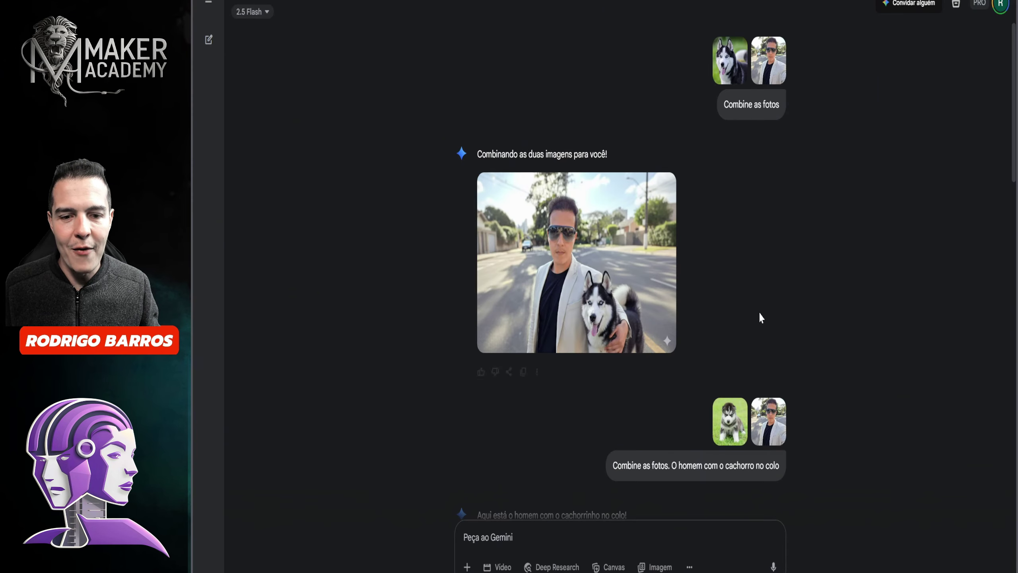
click(721, 425)
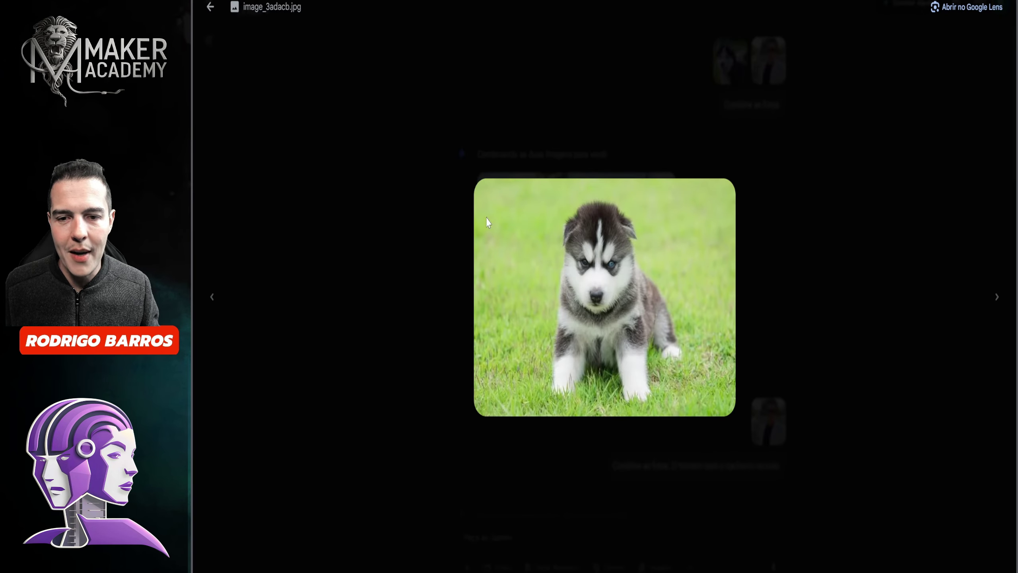
click(367, 190)
Step: Highlight the prompt text "O homem com o cachorro no colo" and examine the resulting image of the man holding the puppy enlarged
scroll(631, 414, down, 2)
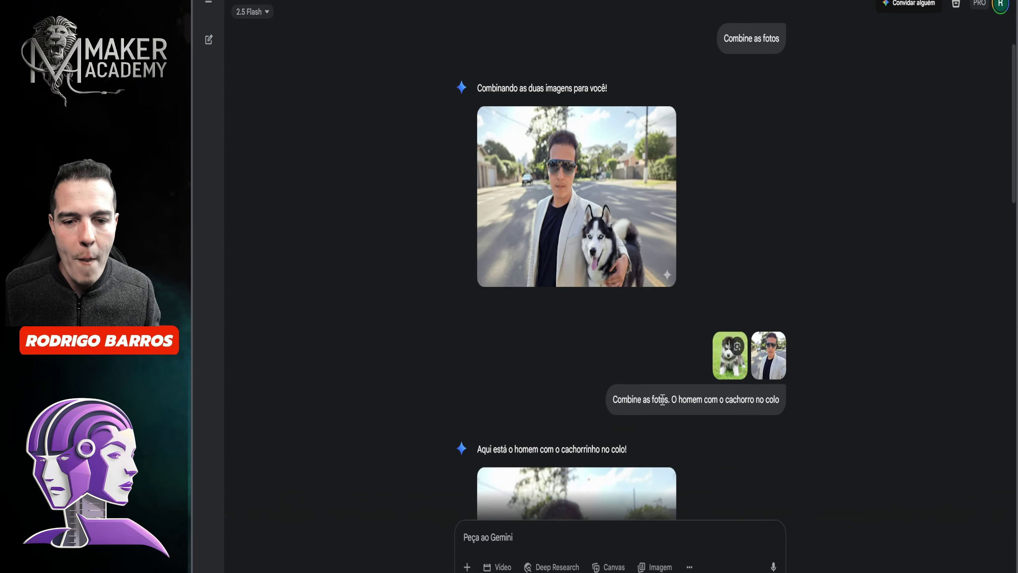
drag(670, 398, 774, 410)
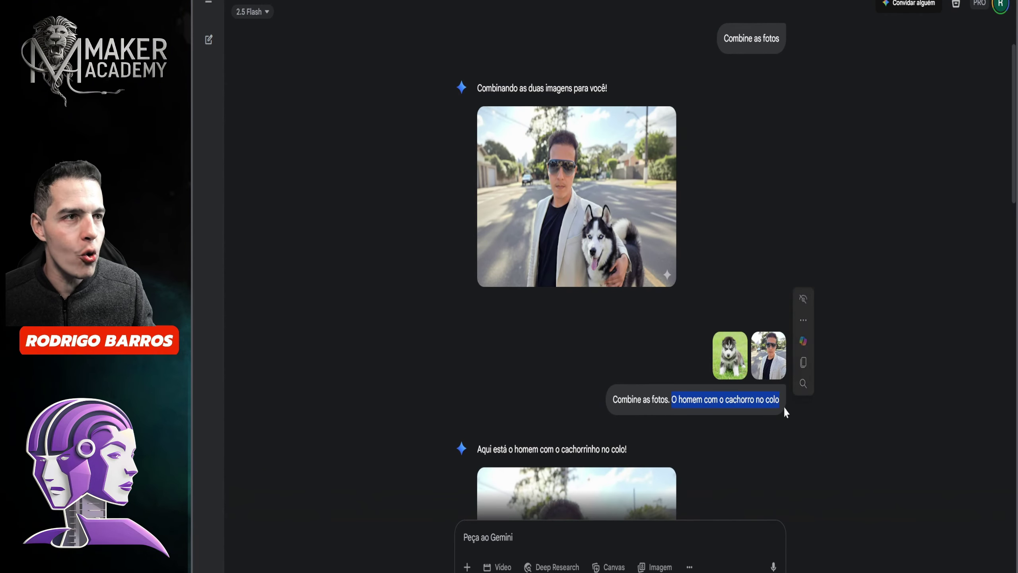
scroll(783, 409, down, 5)
click(623, 311)
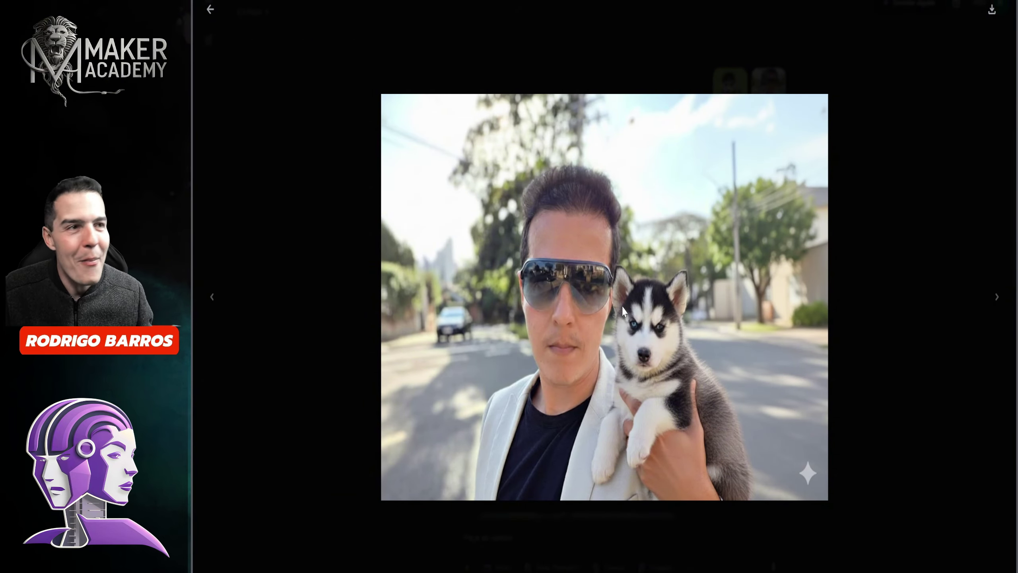
click(210, 9)
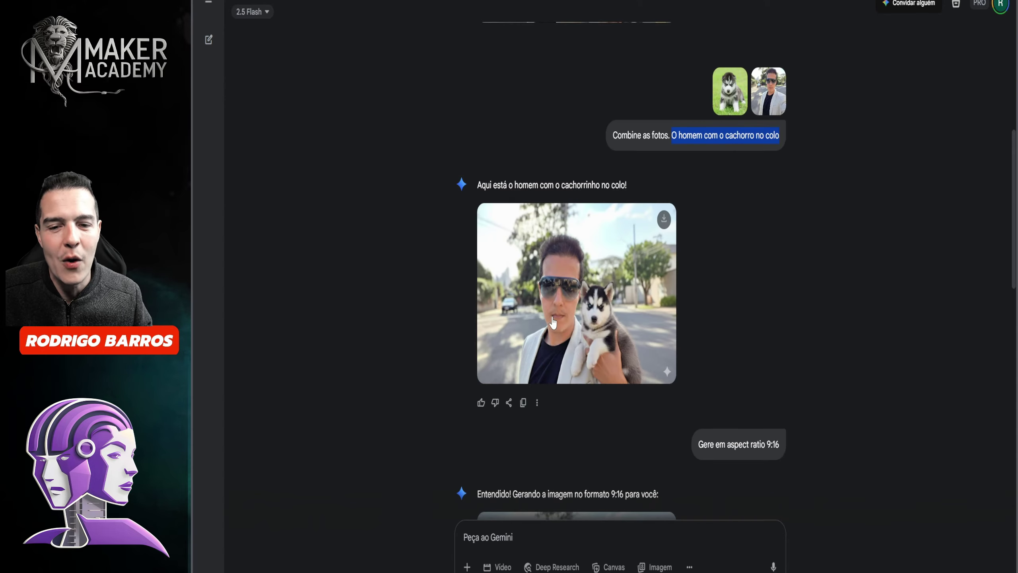
Step: Highlight the prompt "Gere em aspect ratio 9:16" and examine its generated image at enlarged size
scroll(554, 323, down, 6)
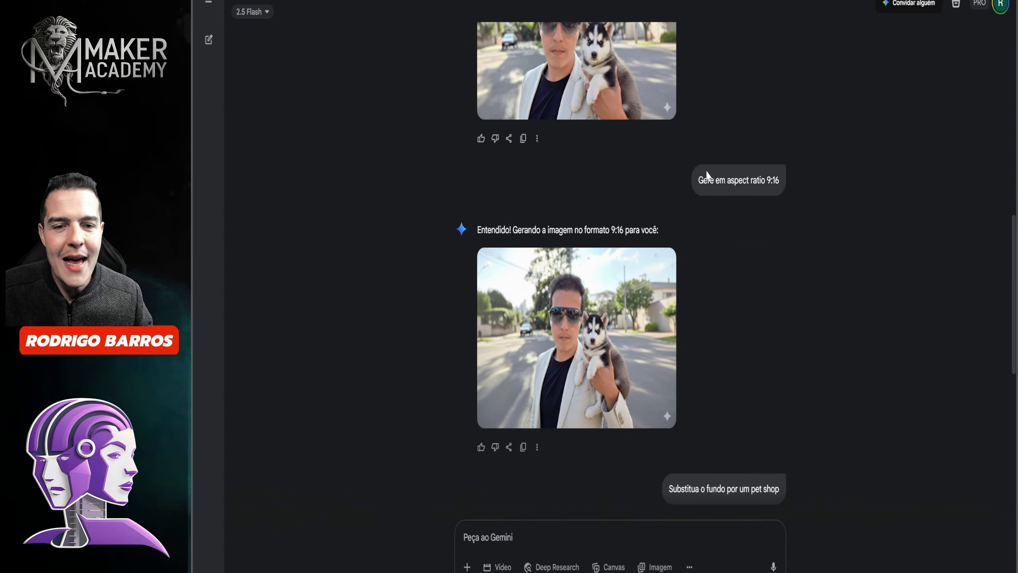
drag(698, 185, 770, 182)
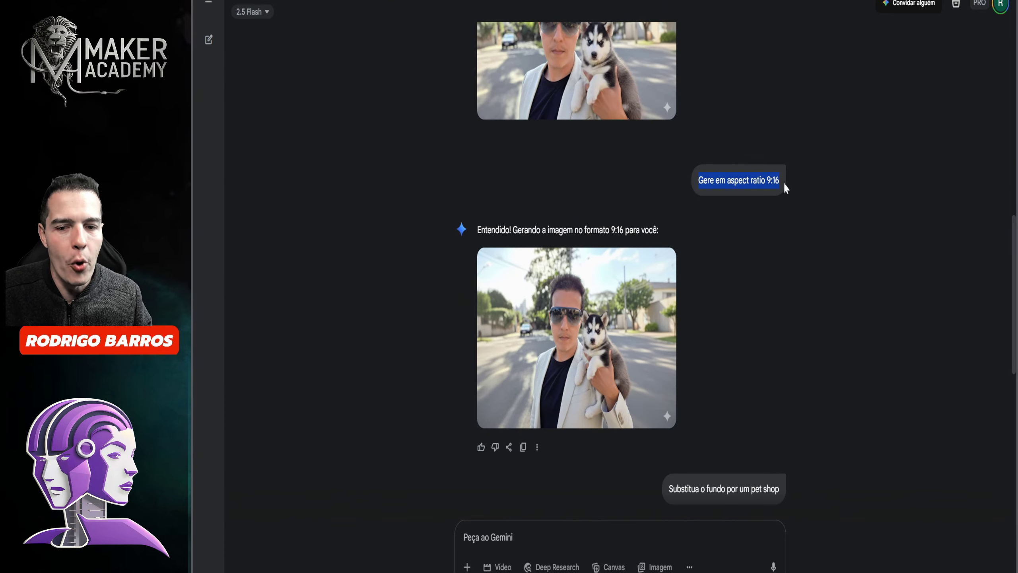
click(552, 307)
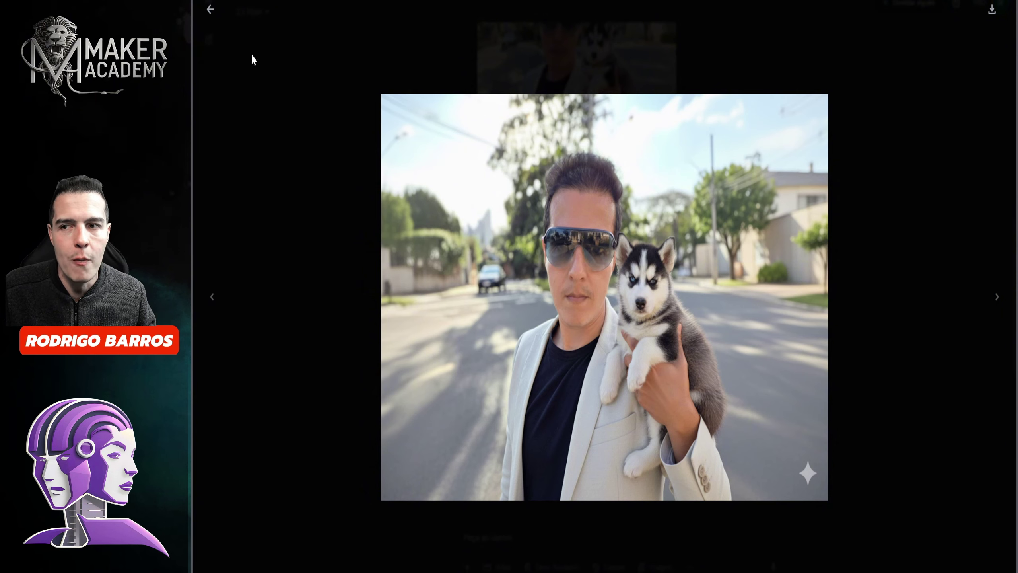
click(209, 12)
Step: Highlight the prompt "Substitua o fundo por um pet shop" and examine the resulting image enlarged
scroll(625, 321, down, 2)
drag(669, 423, 762, 428)
scroll(661, 366, down, 8)
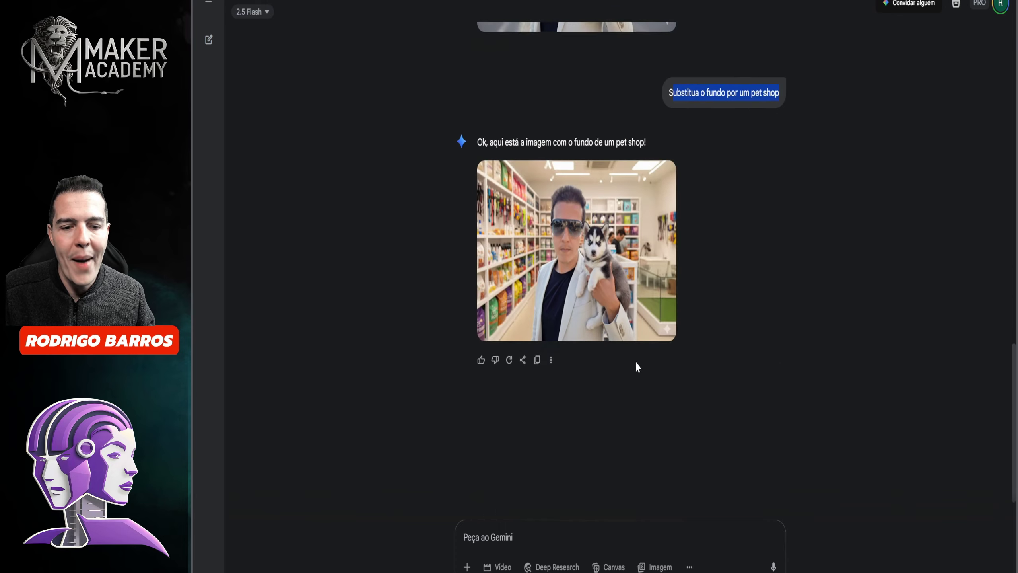
click(546, 276)
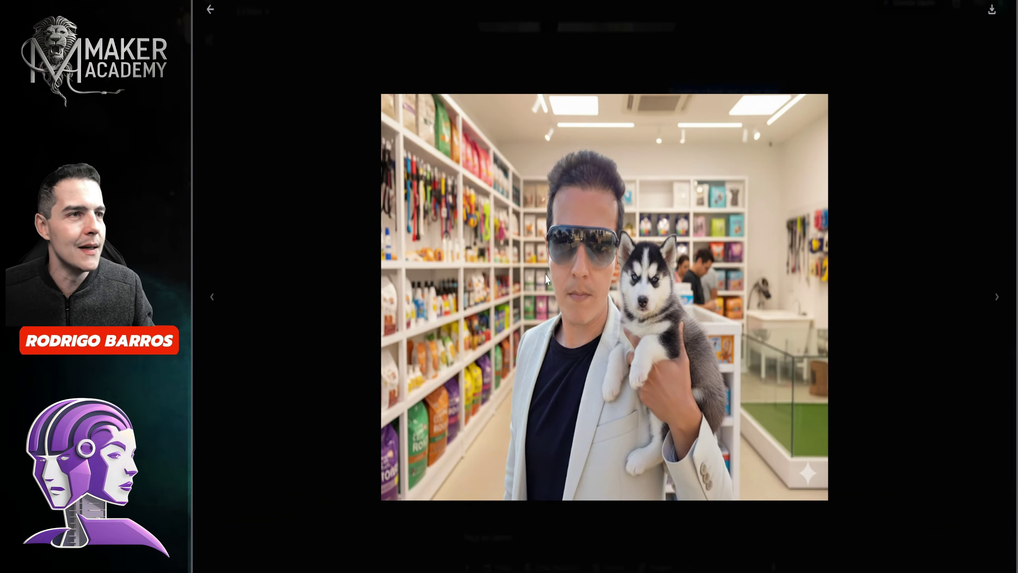
click(210, 9)
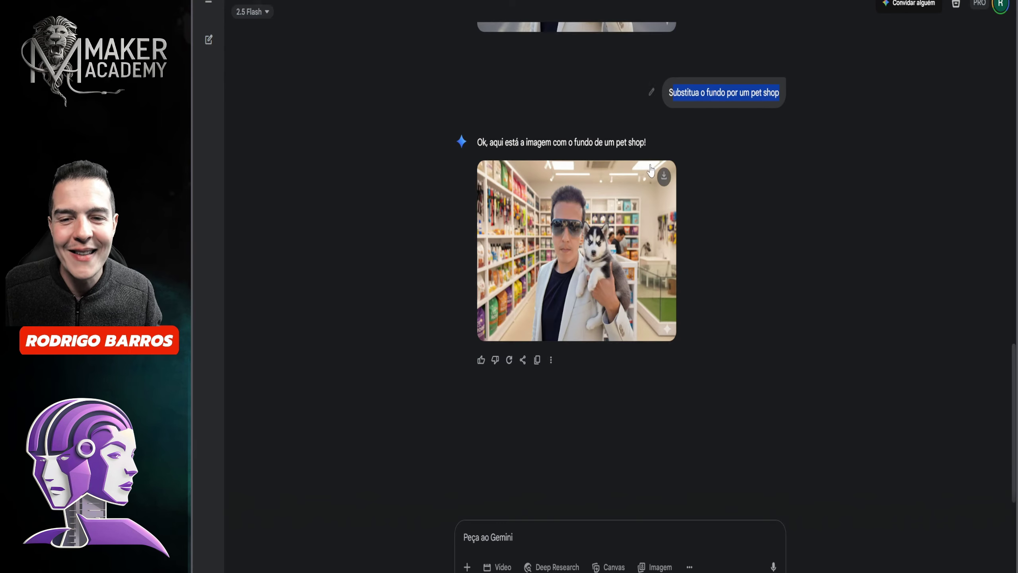